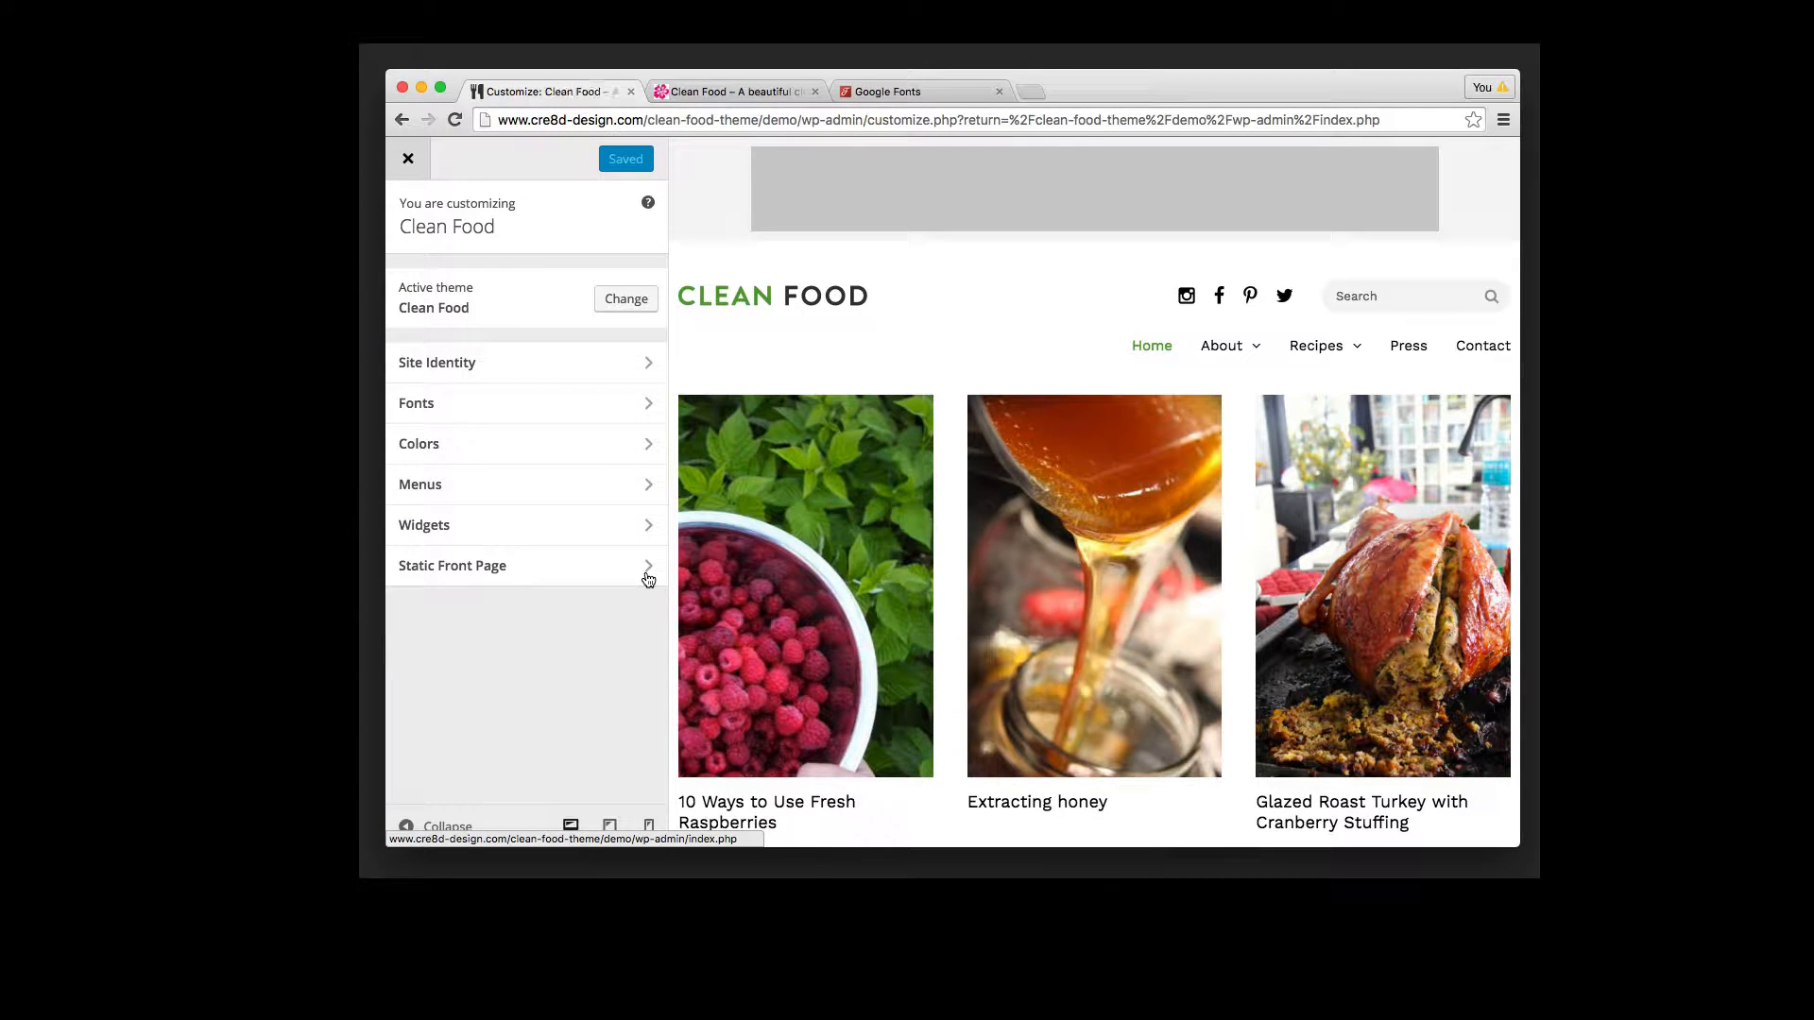
Step: Upload clean-food-favicon.png as the site icon in the site identity settings and publish the change
left_click(628, 371)
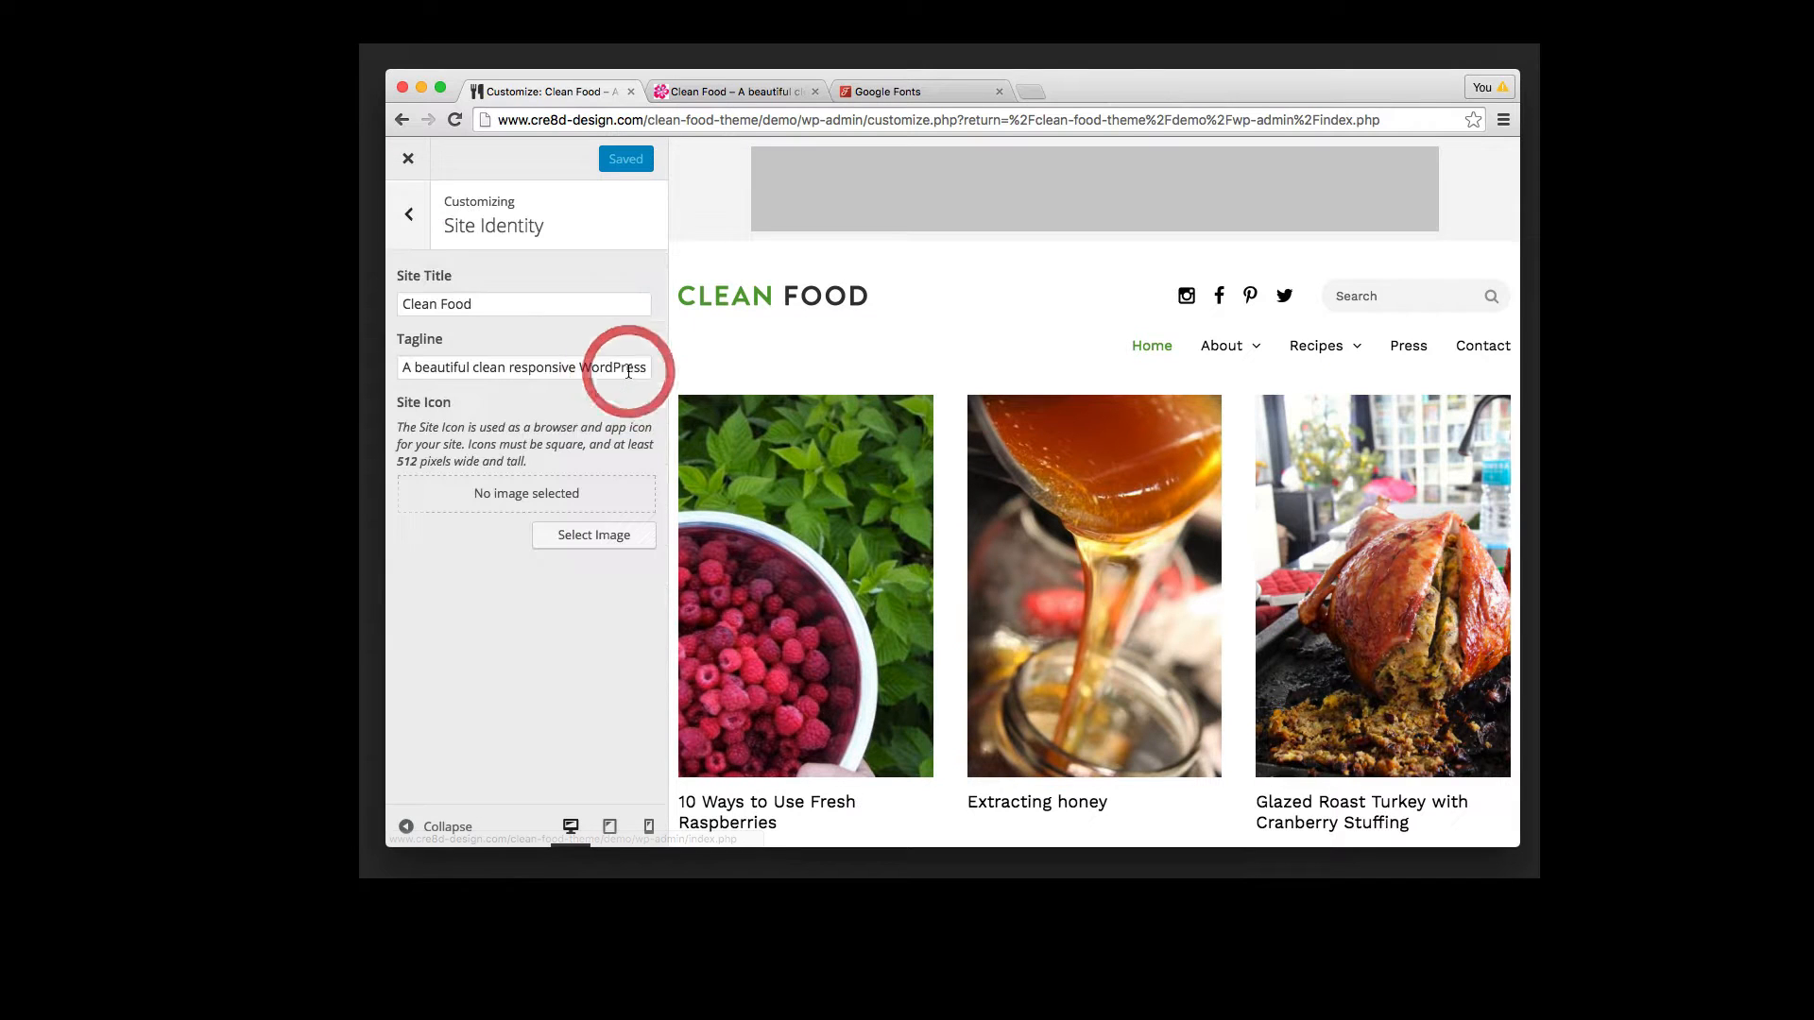
left_click(615, 534)
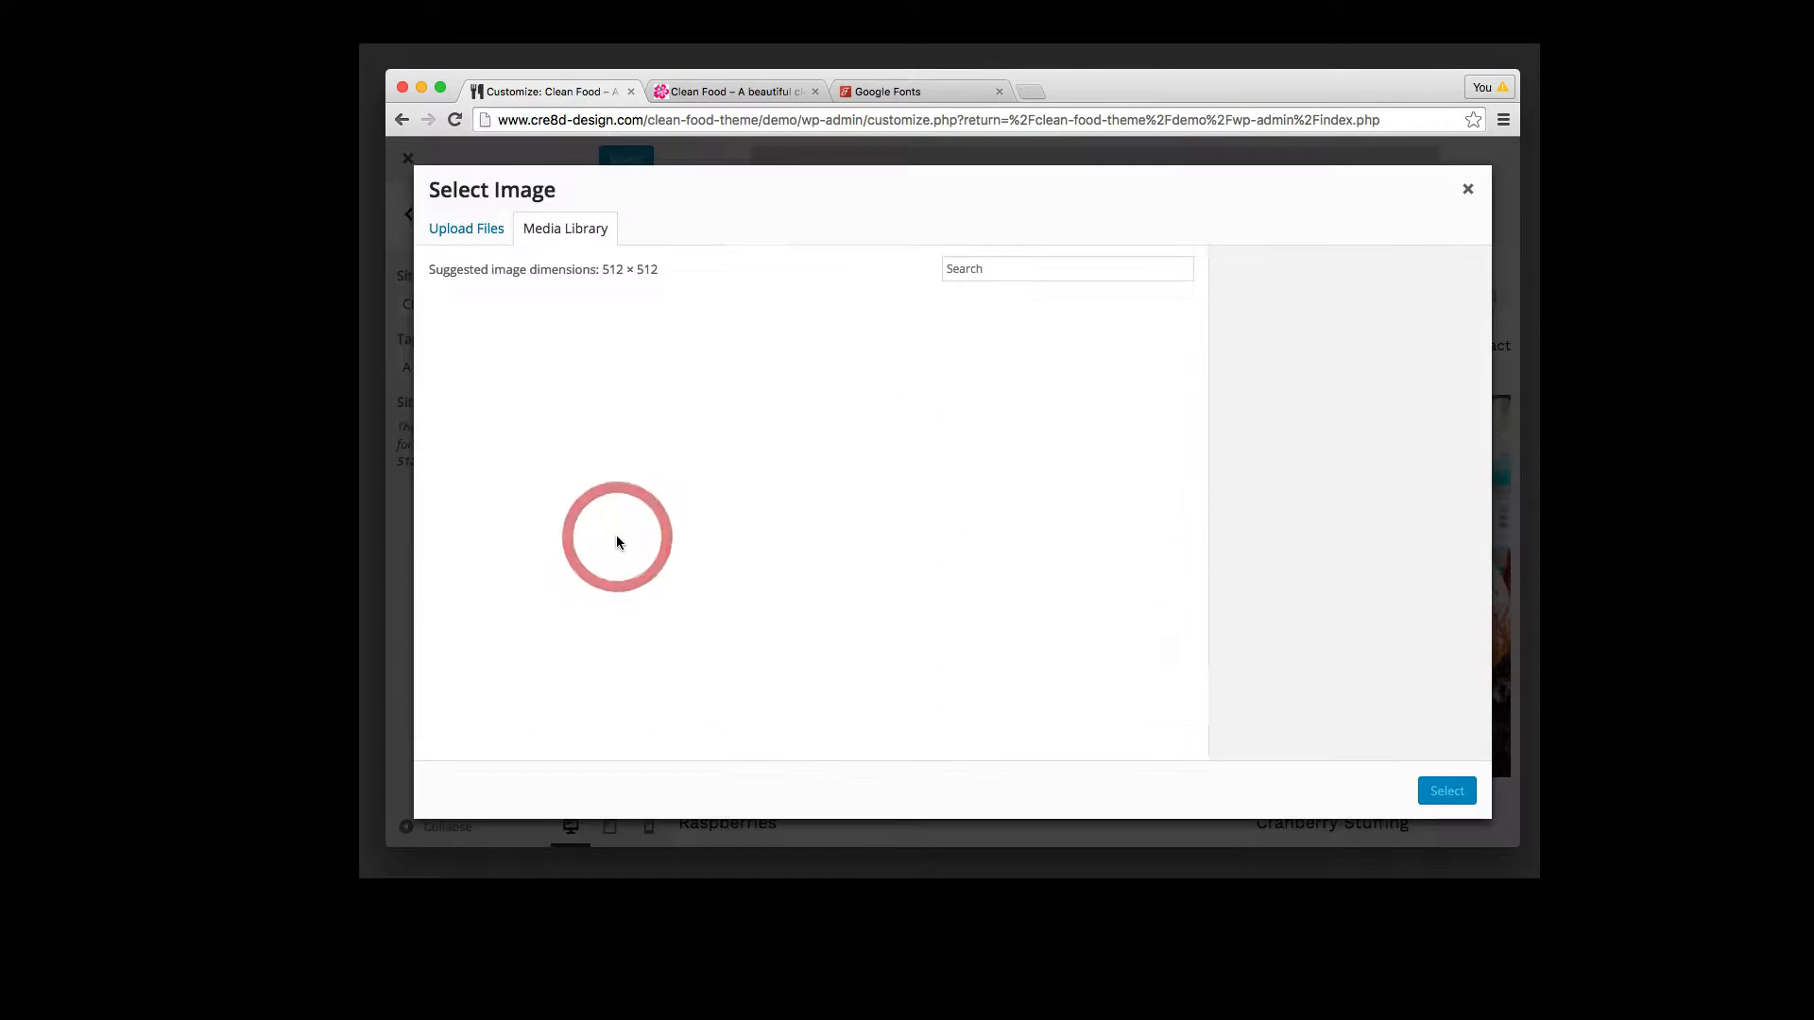
left_click(470, 233)
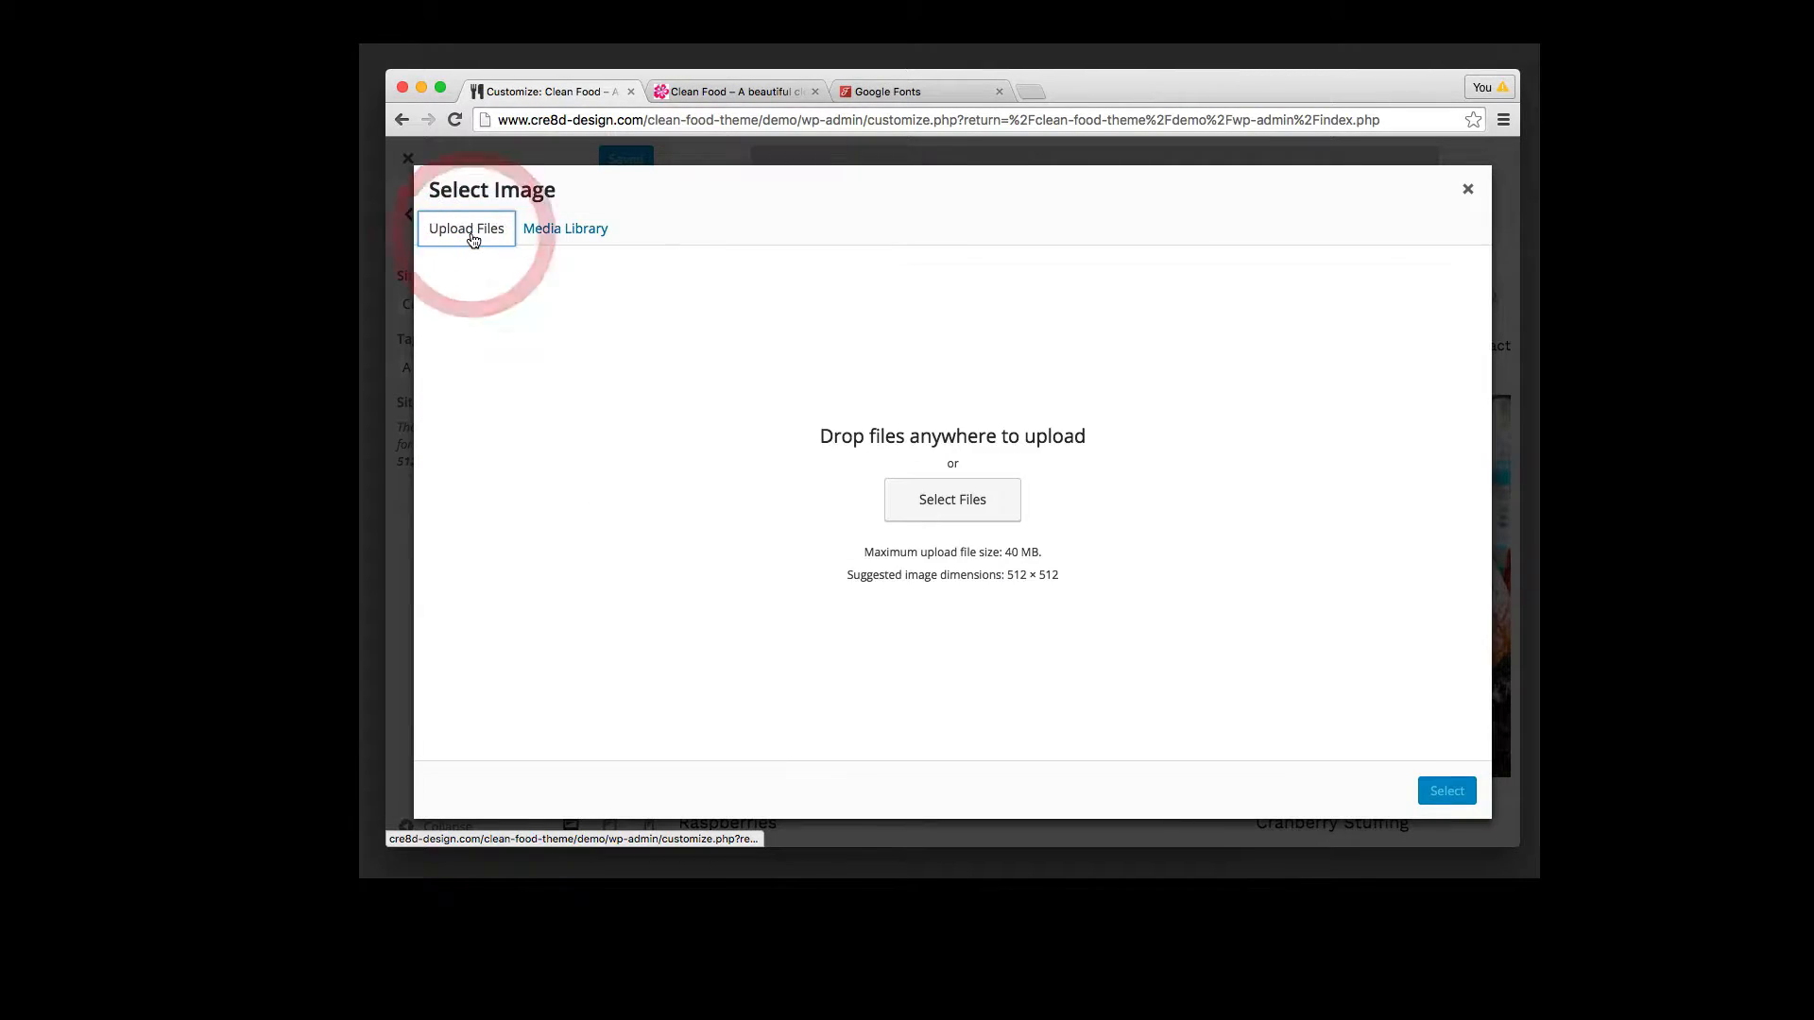
left_click(898, 499)
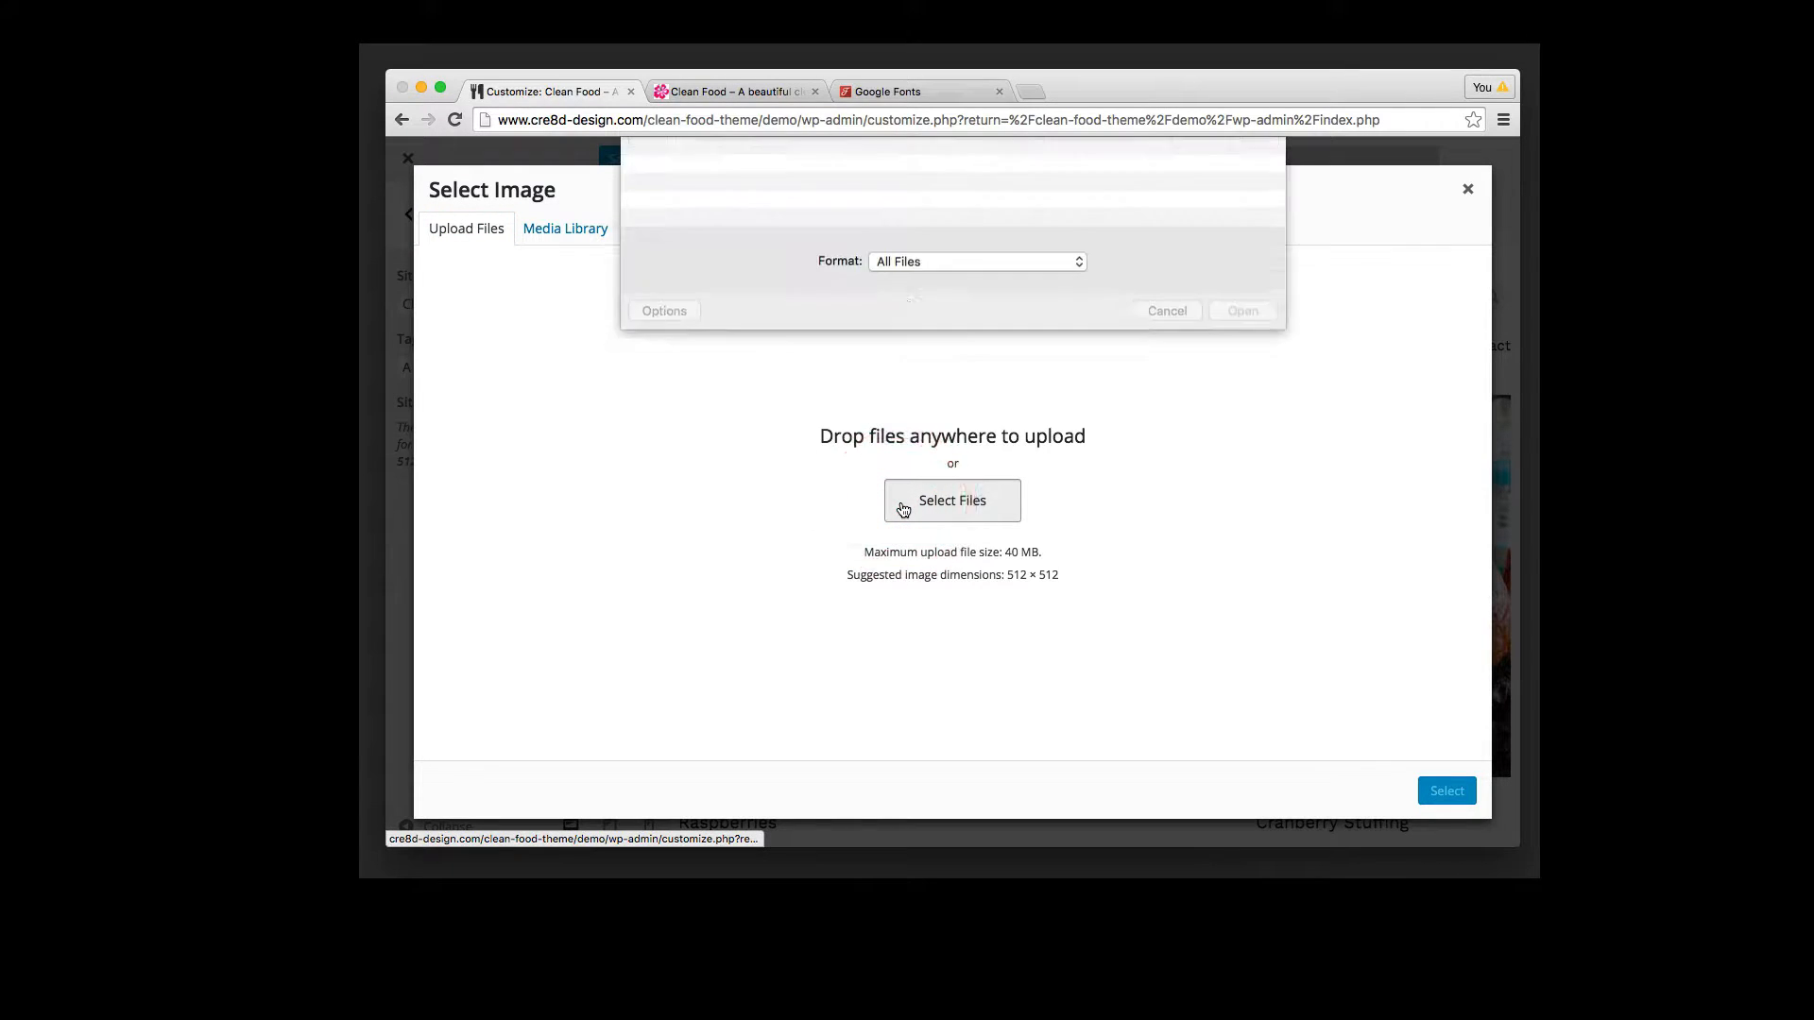
left_click(767, 353)
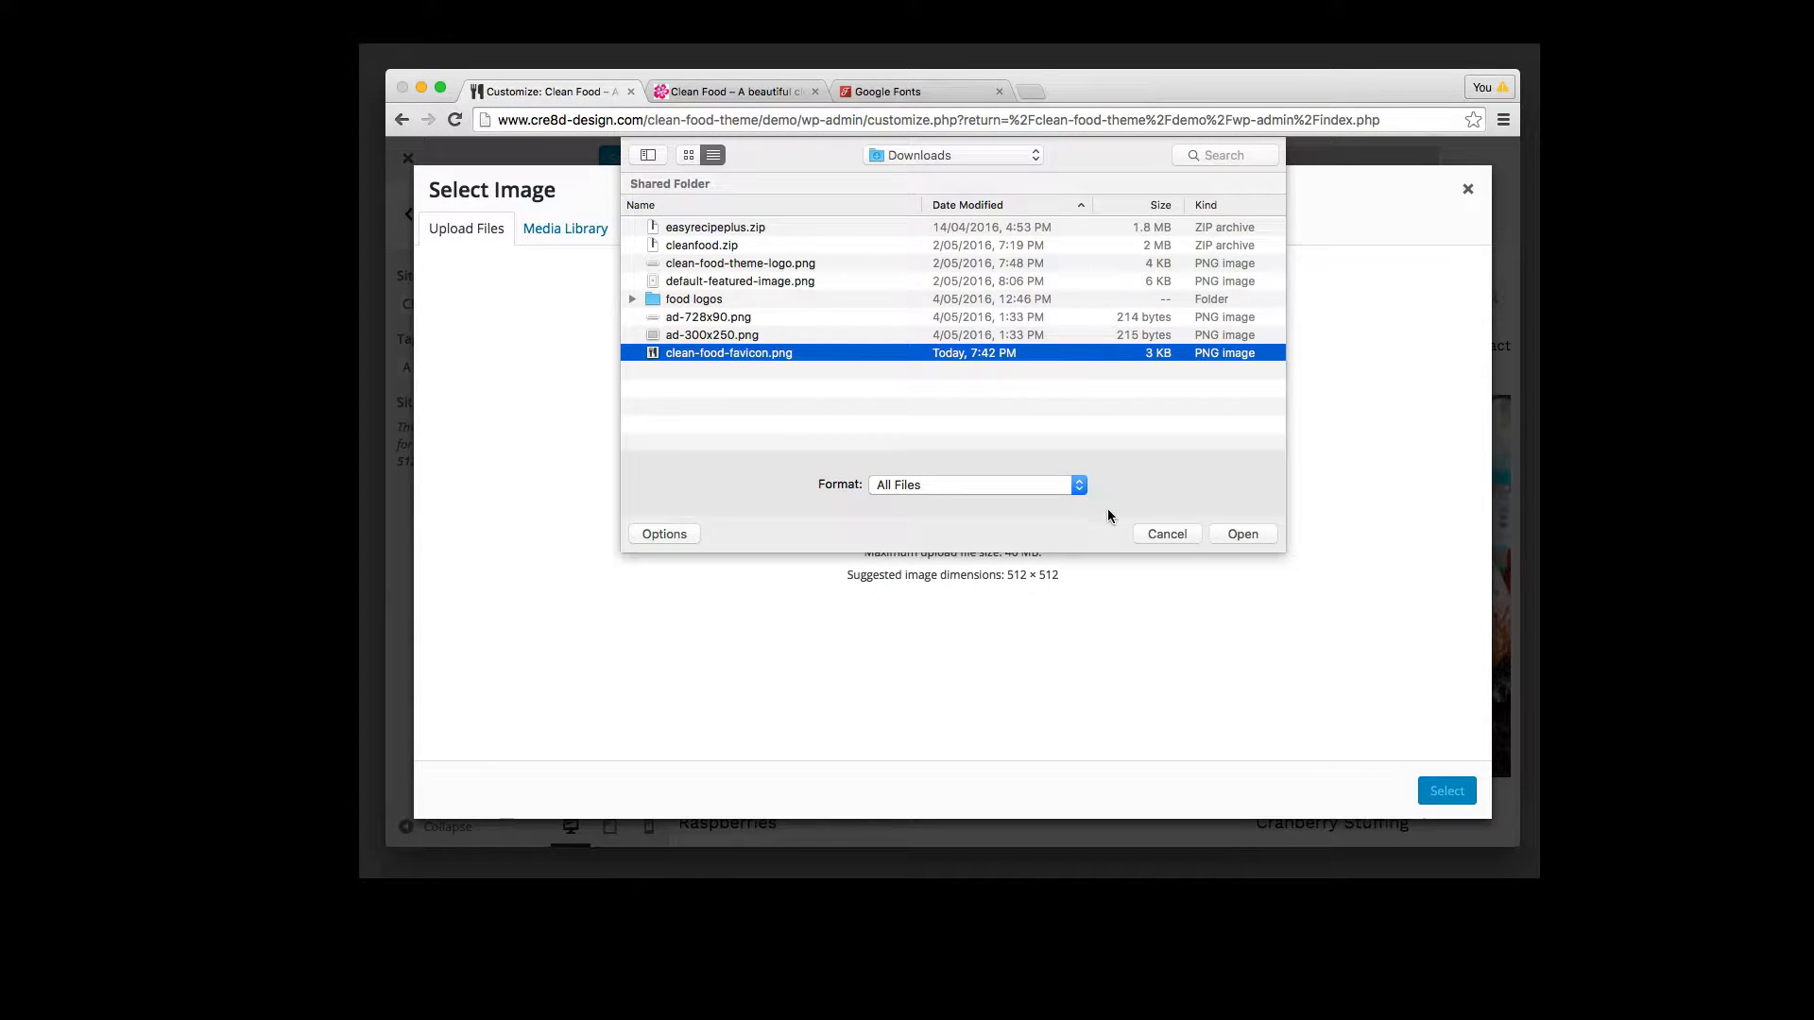
left_click(1240, 535)
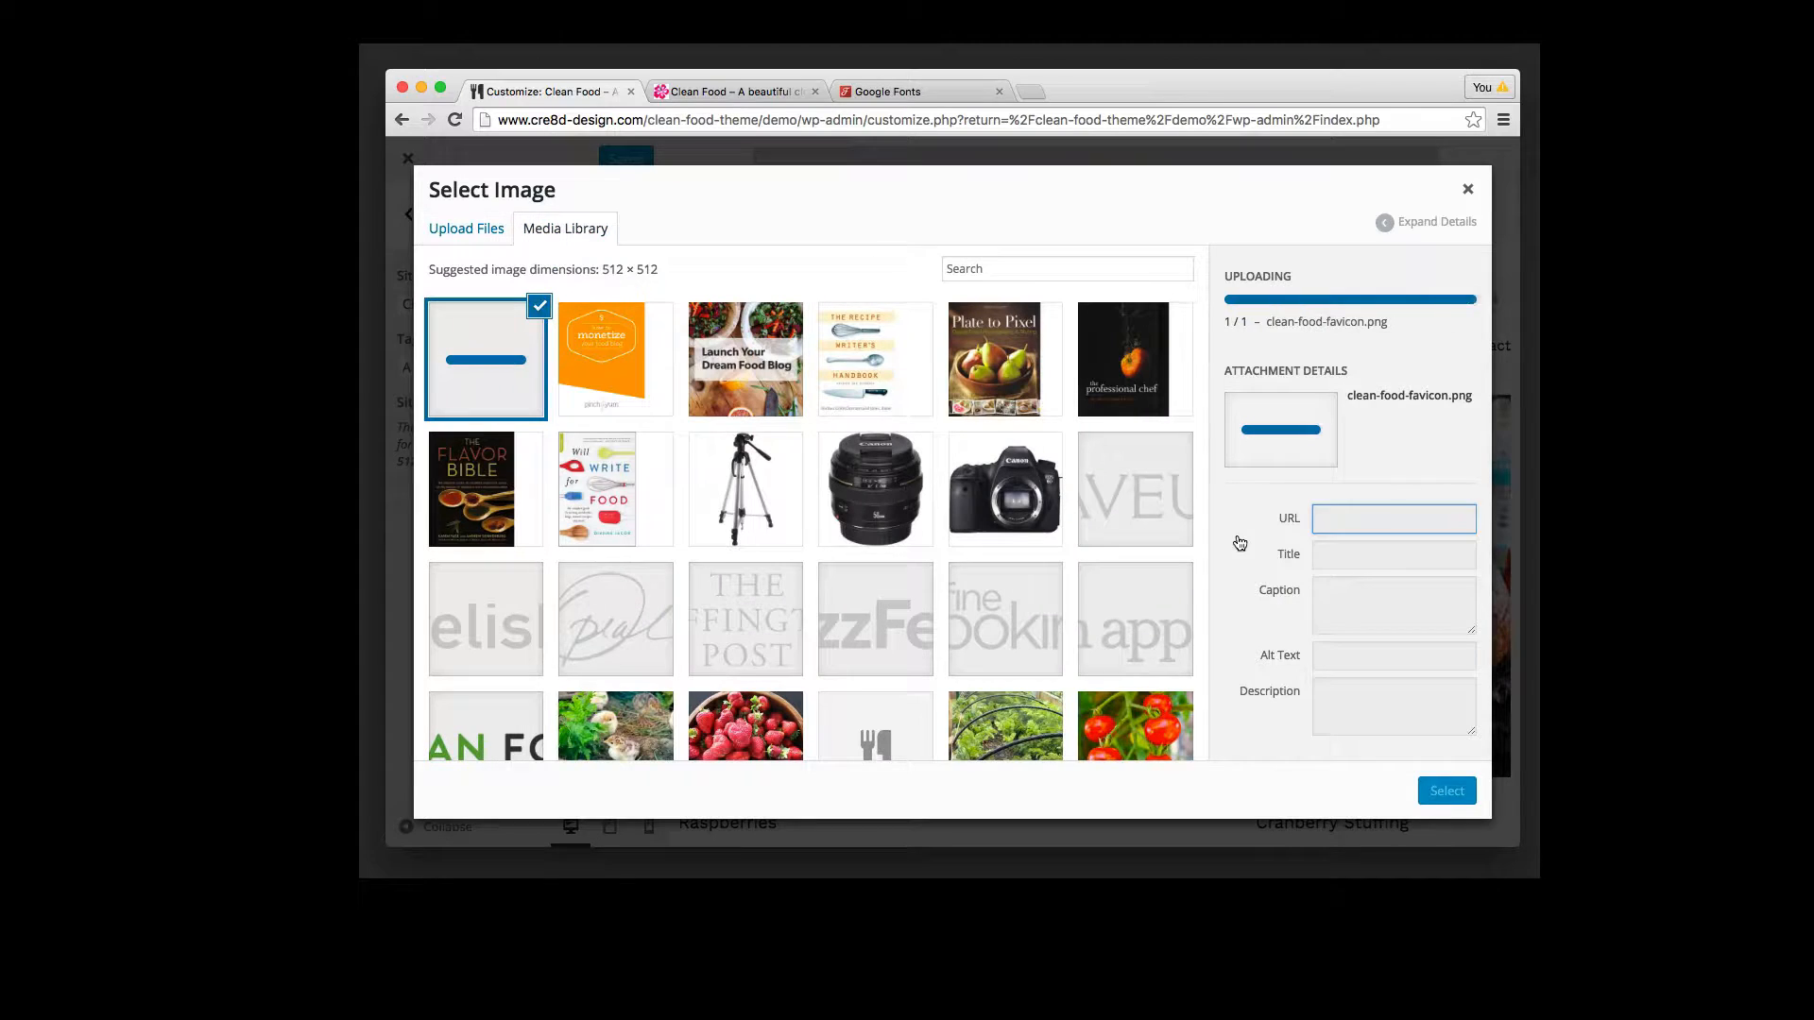
left_click(1429, 789)
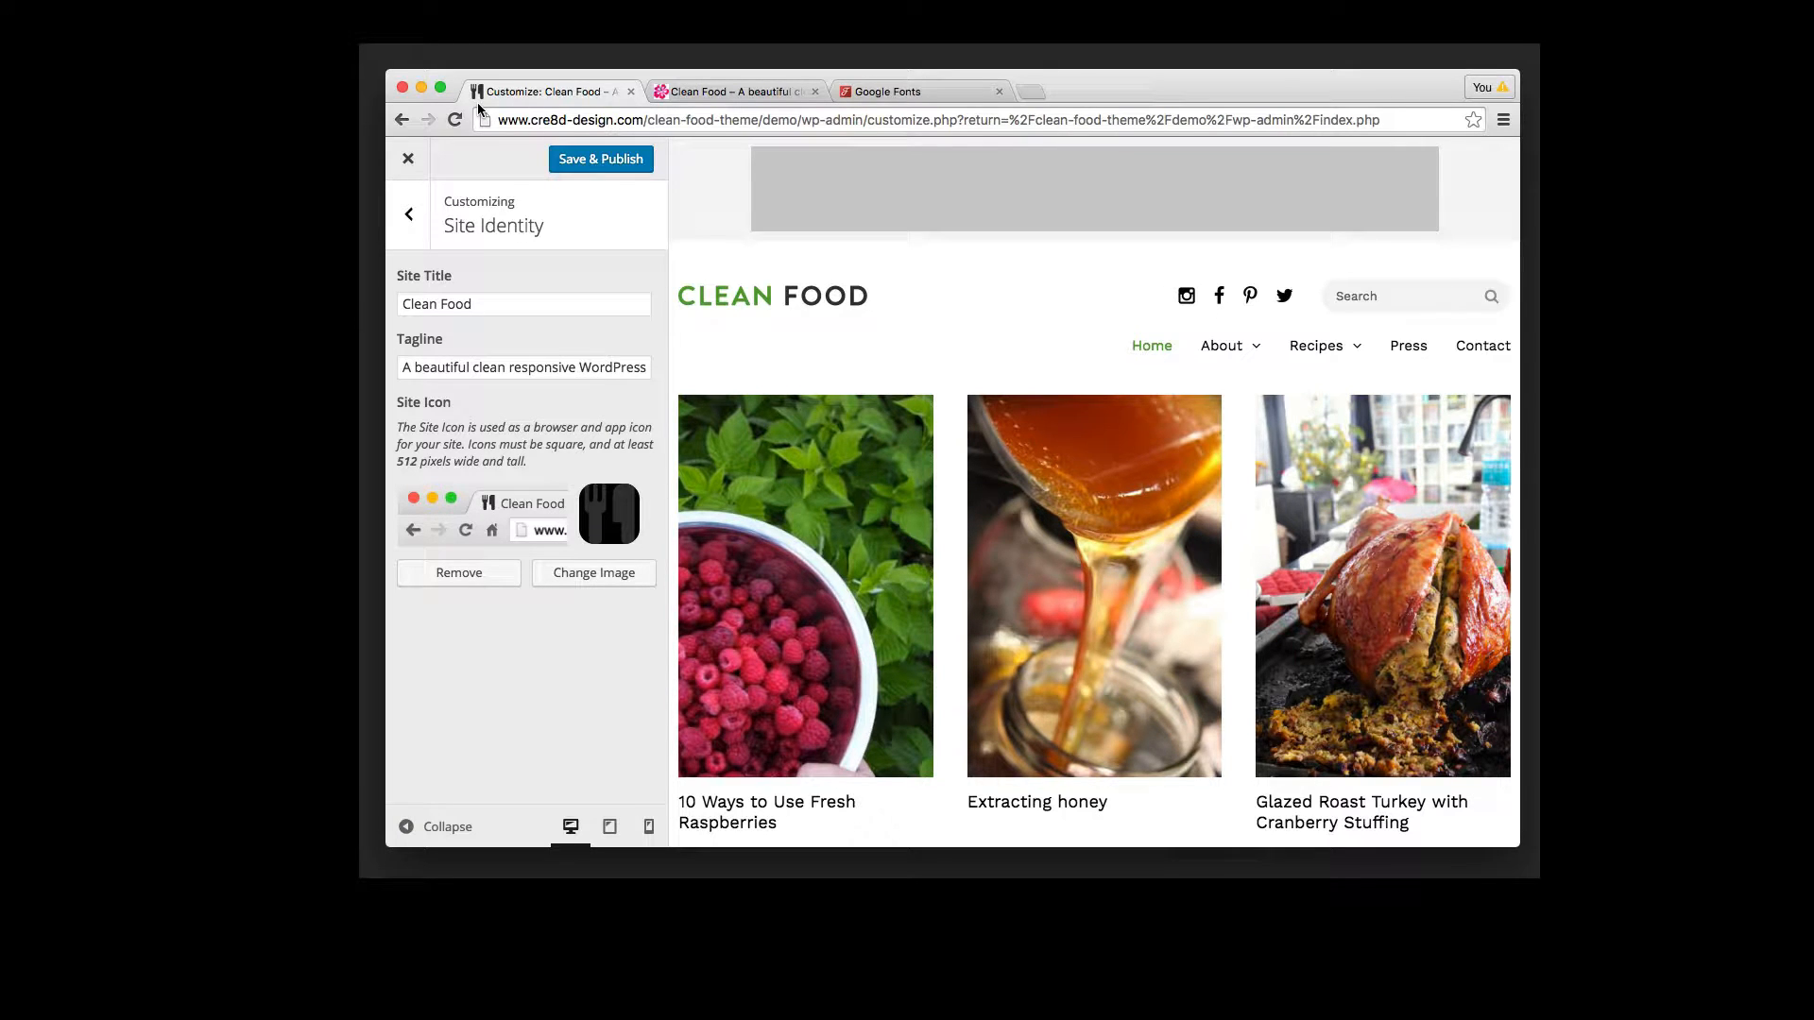
left_click(595, 168)
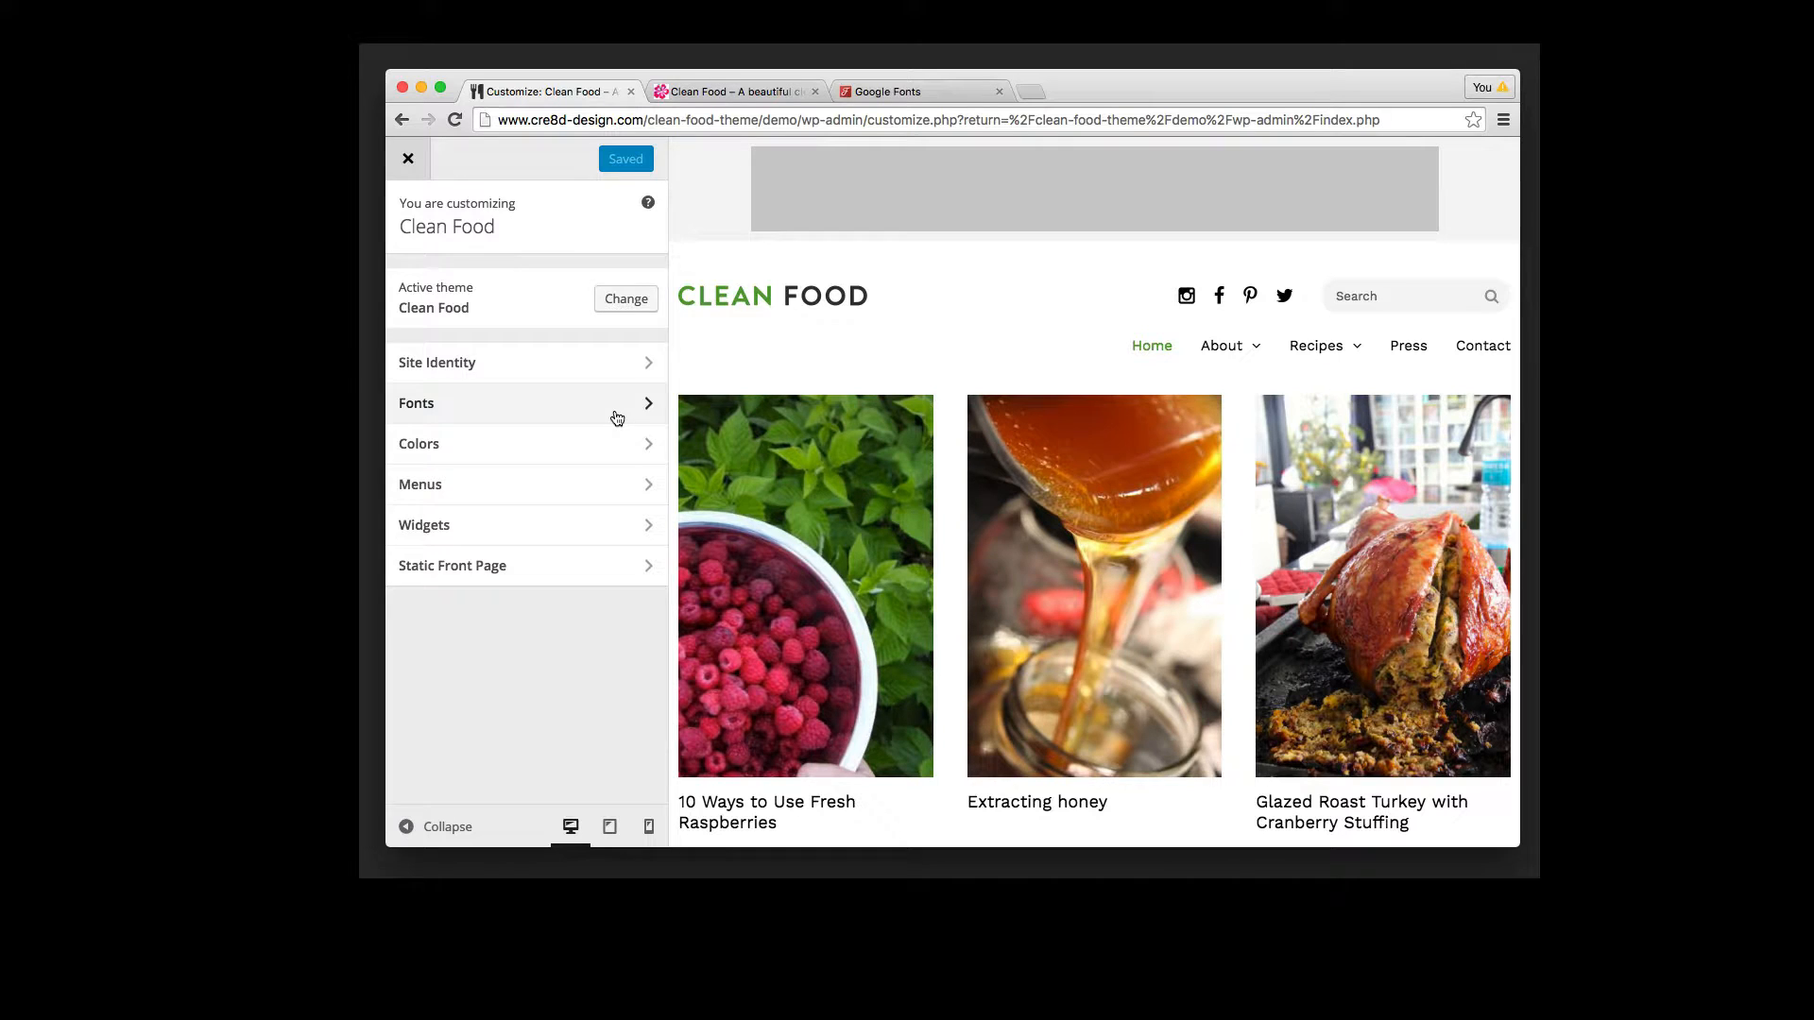
Step: Open the theme's font settings, switch to Google Fonts, and add the Lato and Playfair Display families to the collection
left_click(616, 418)
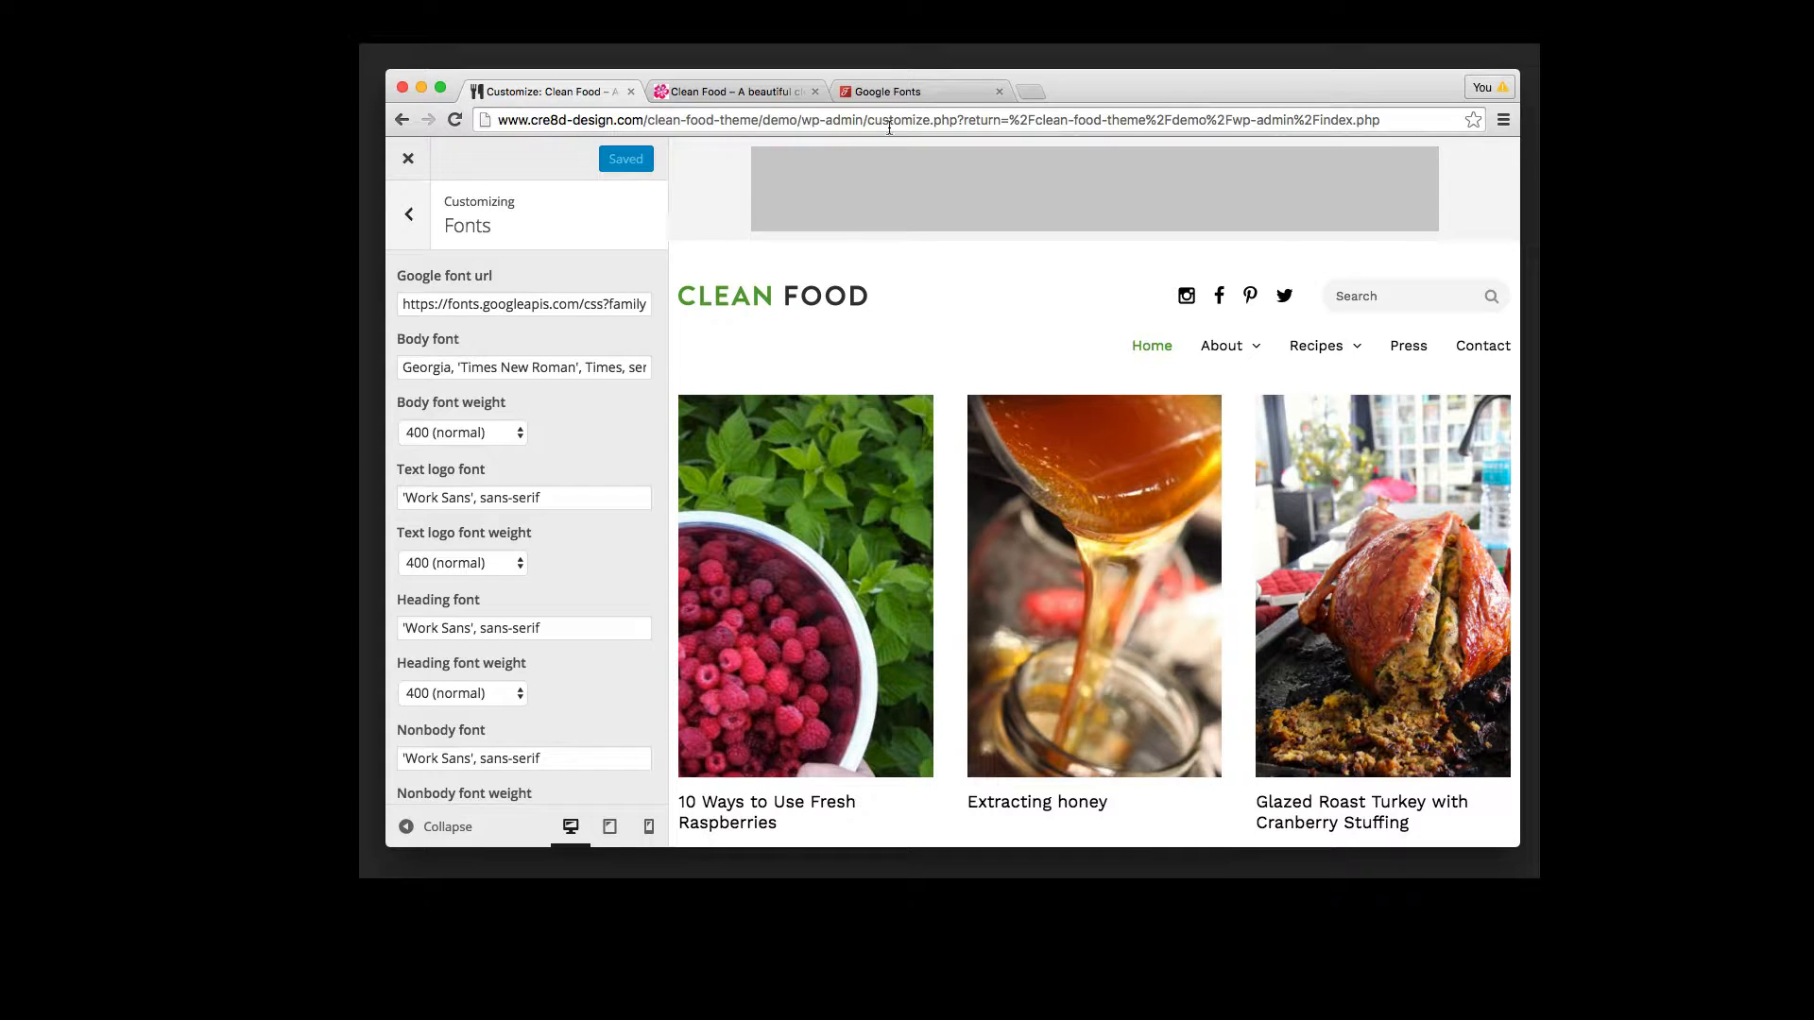
left_click(907, 95)
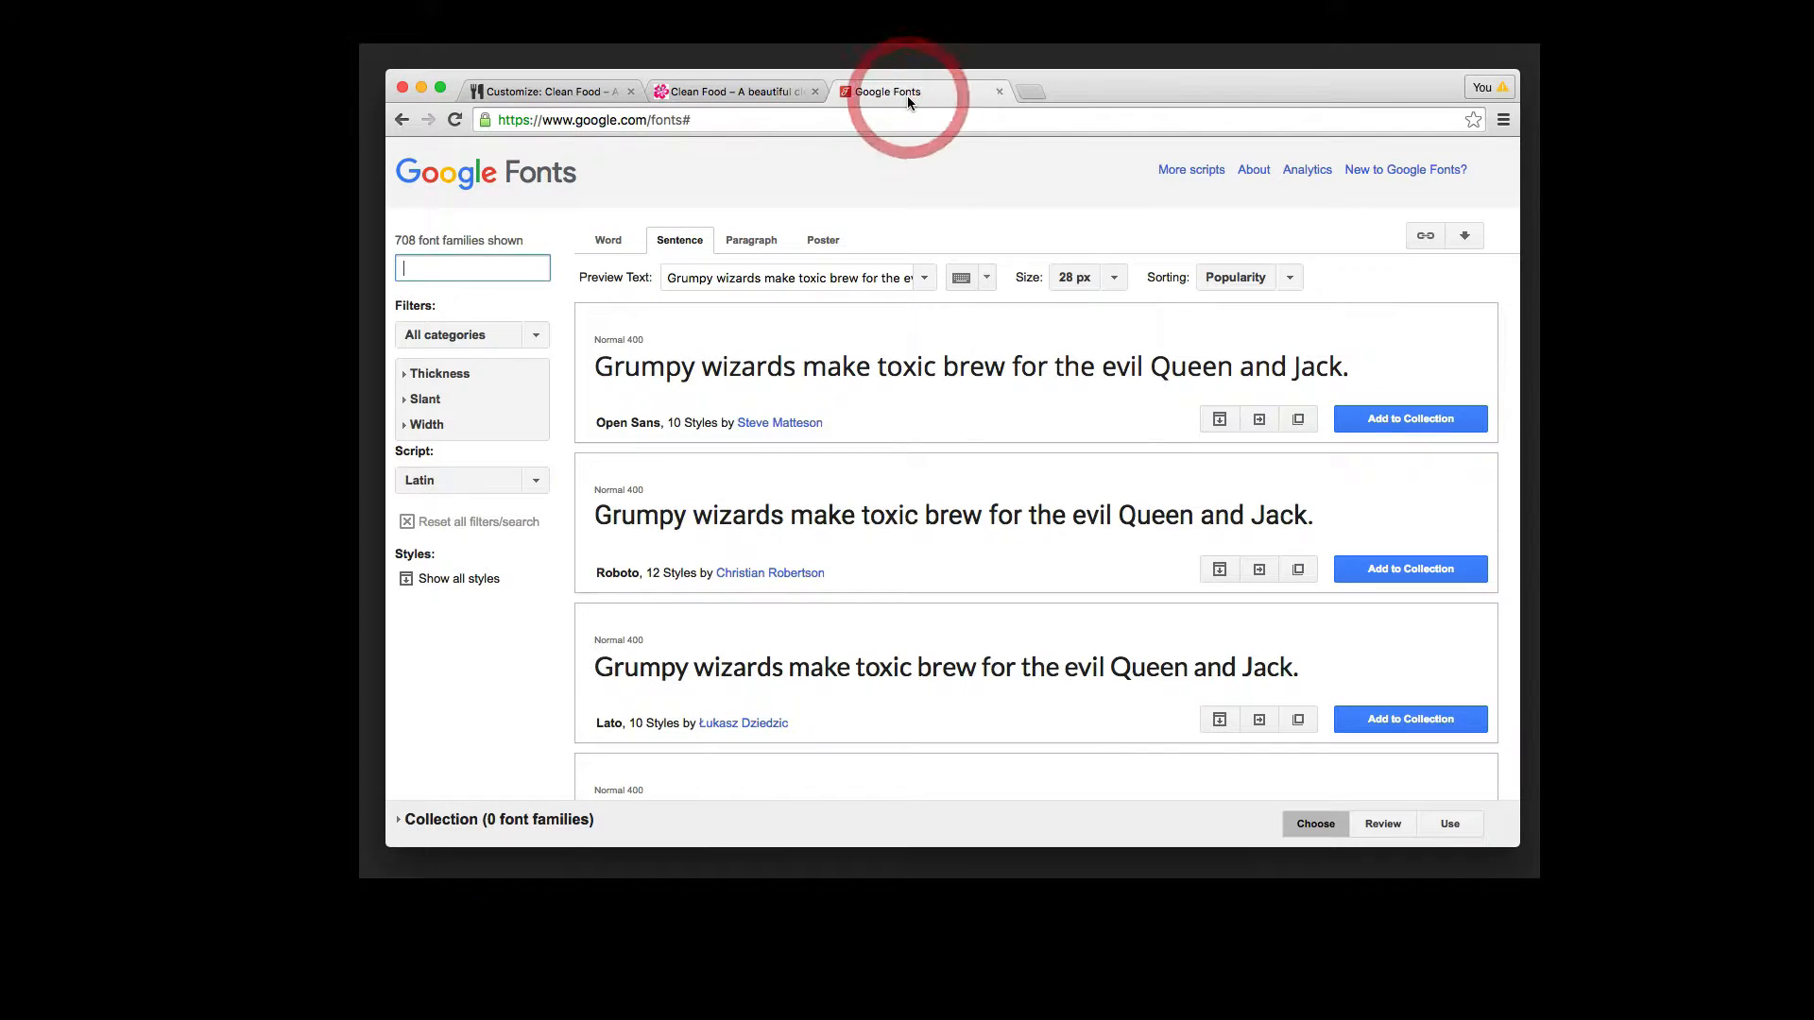
left_click(1462, 718)
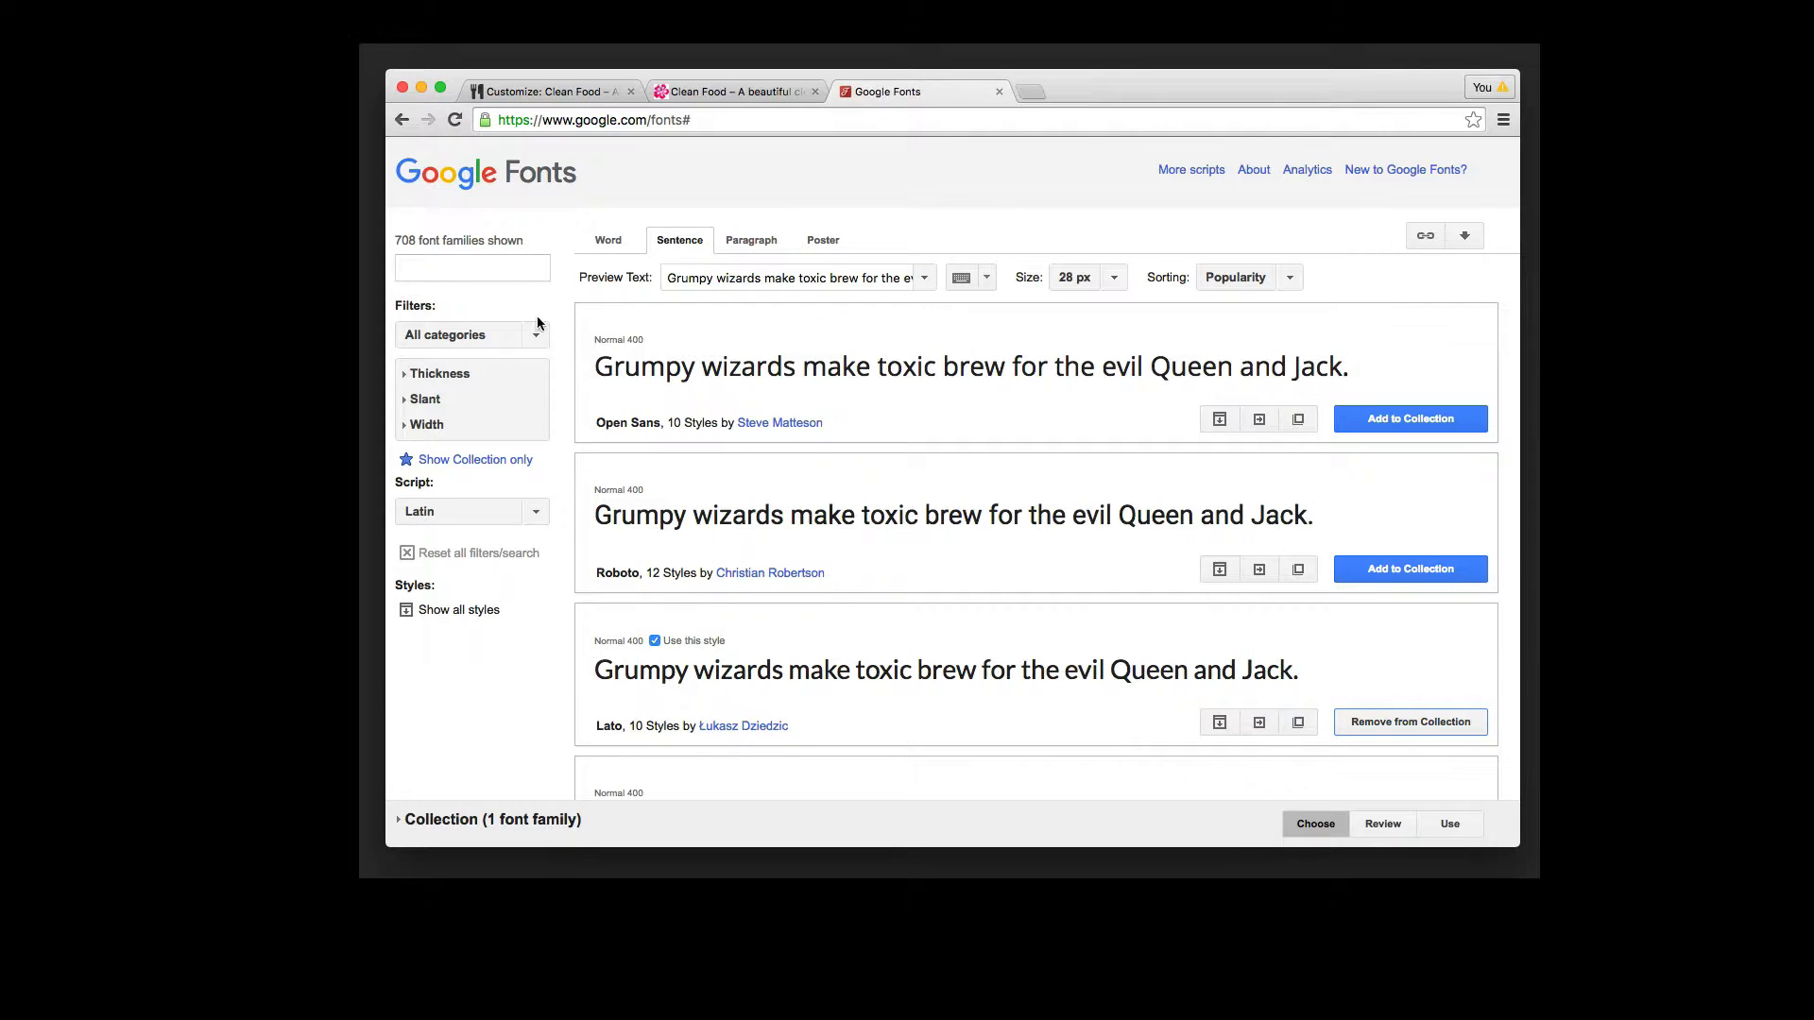
left_click(475, 268)
type("Playfai")
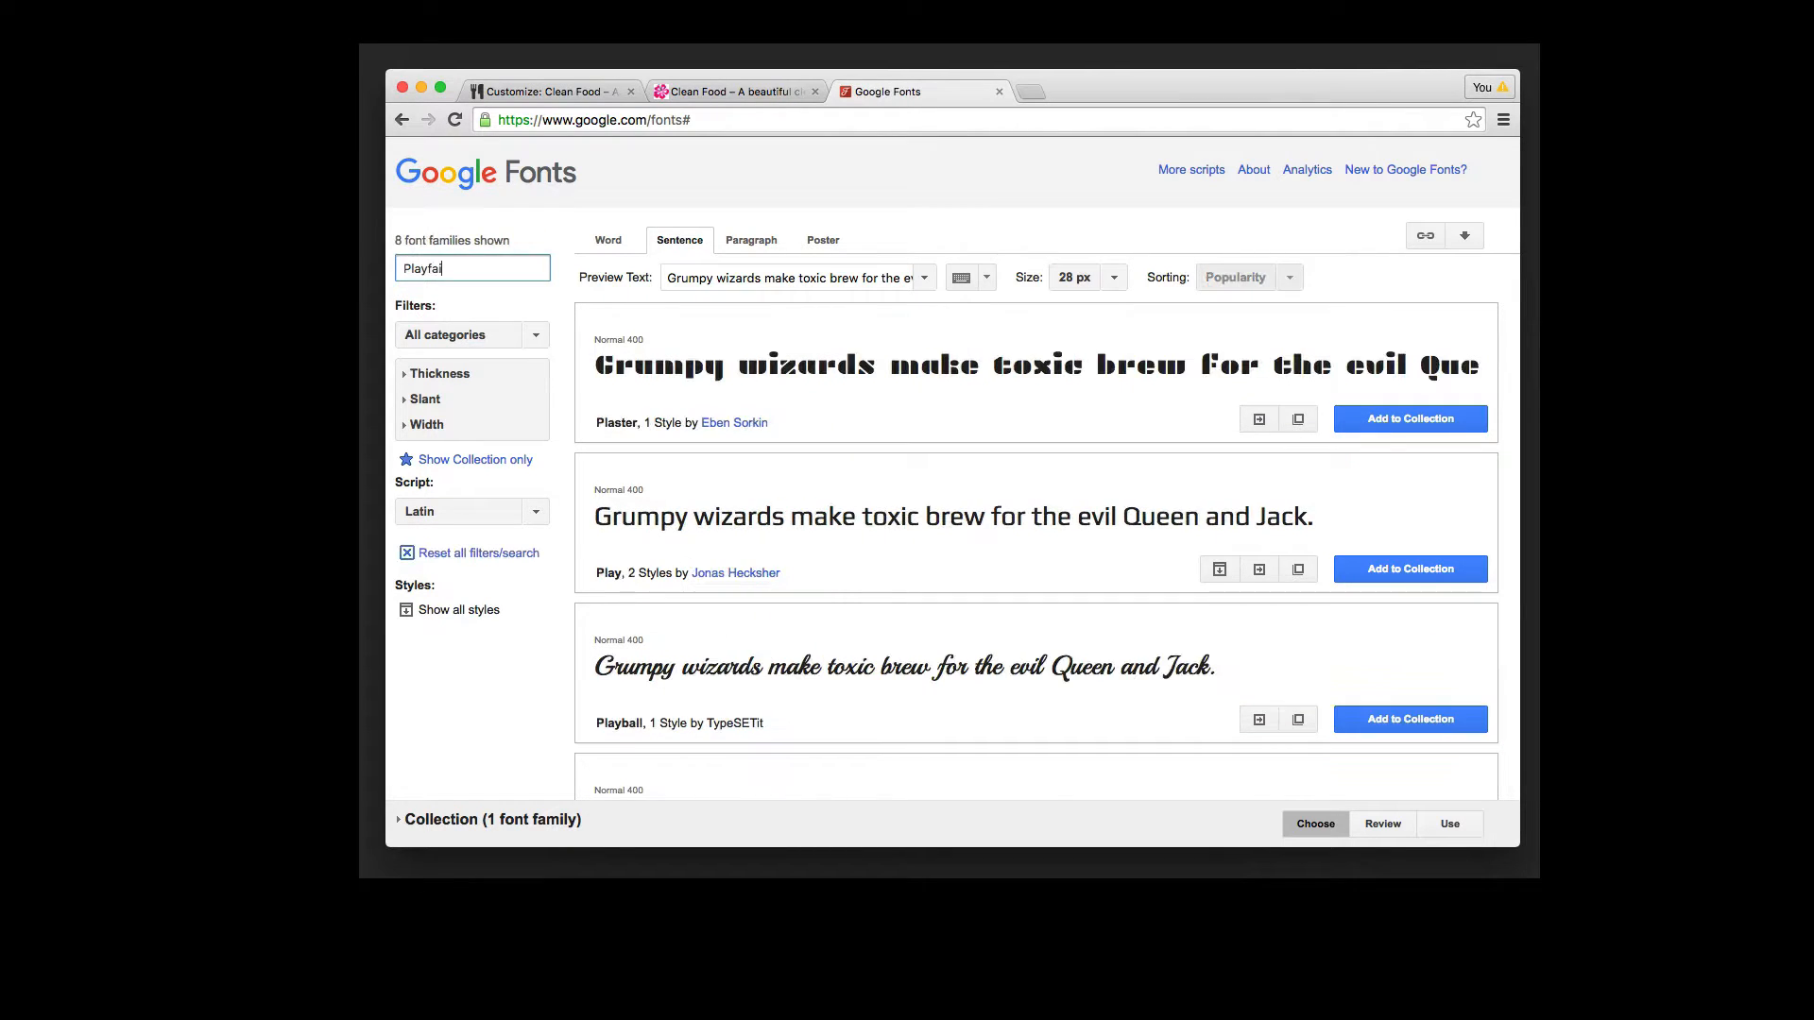
type("r Display")
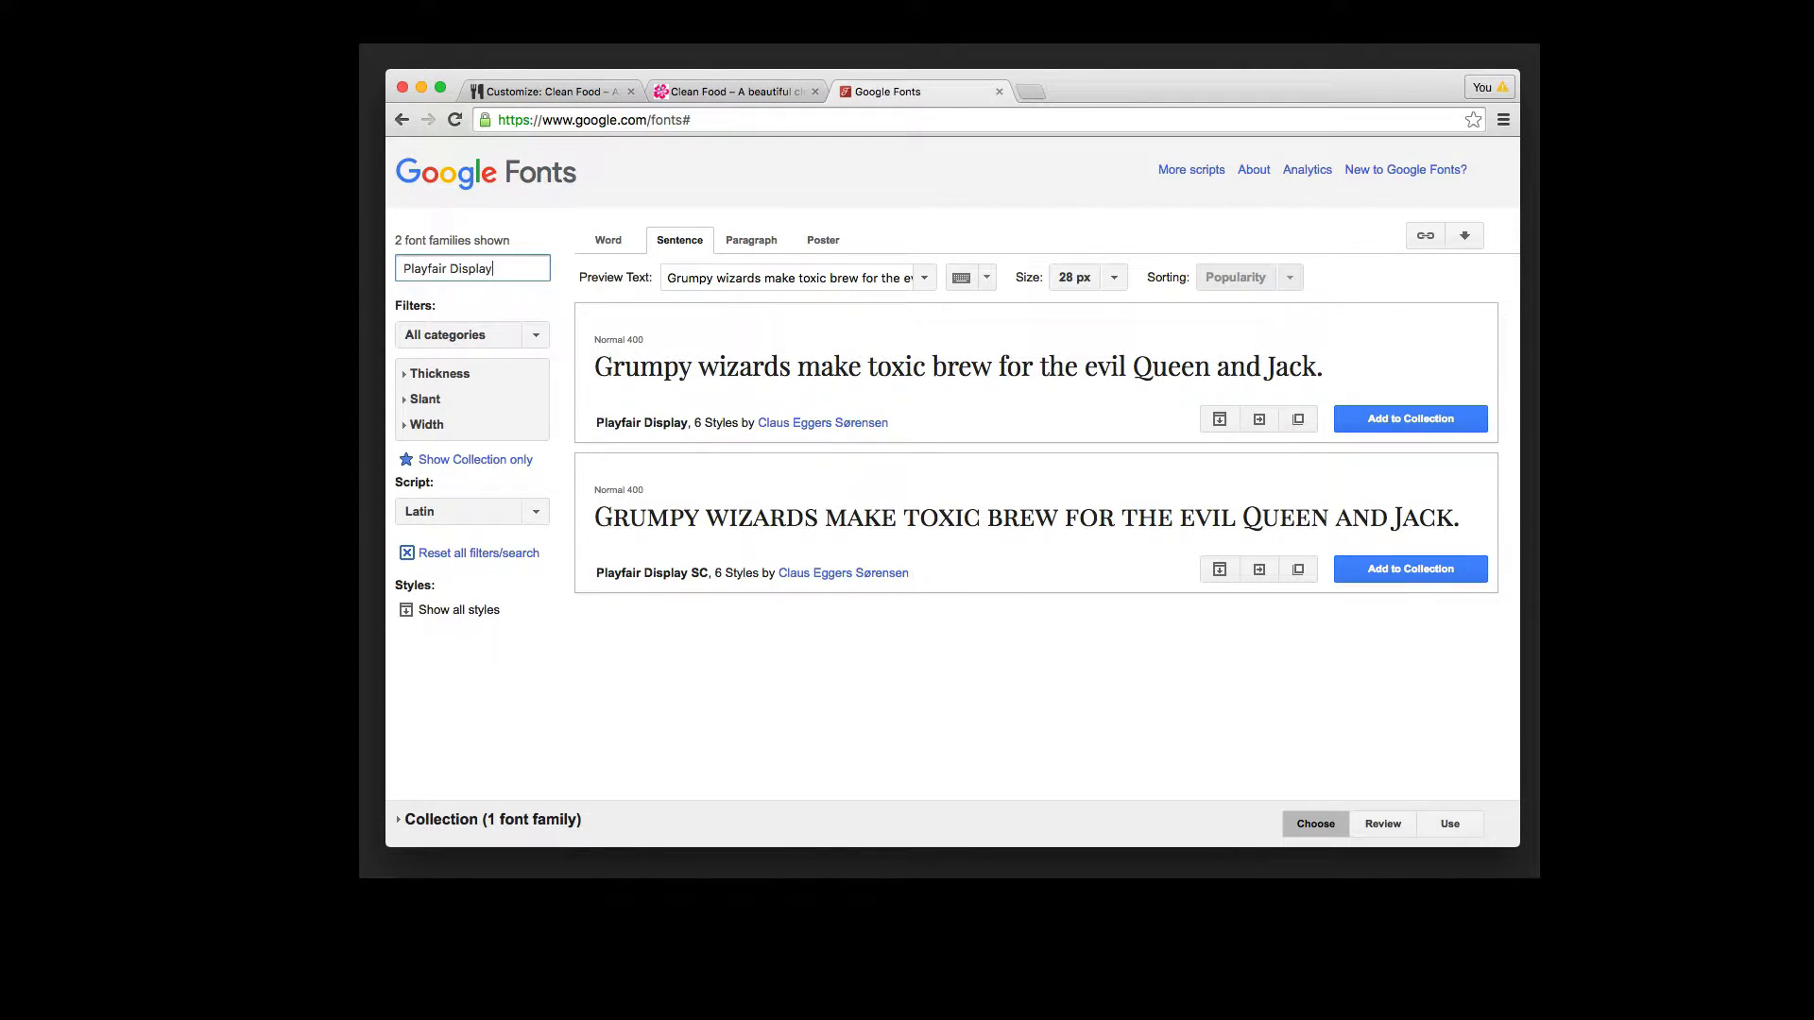
left_click(1474, 418)
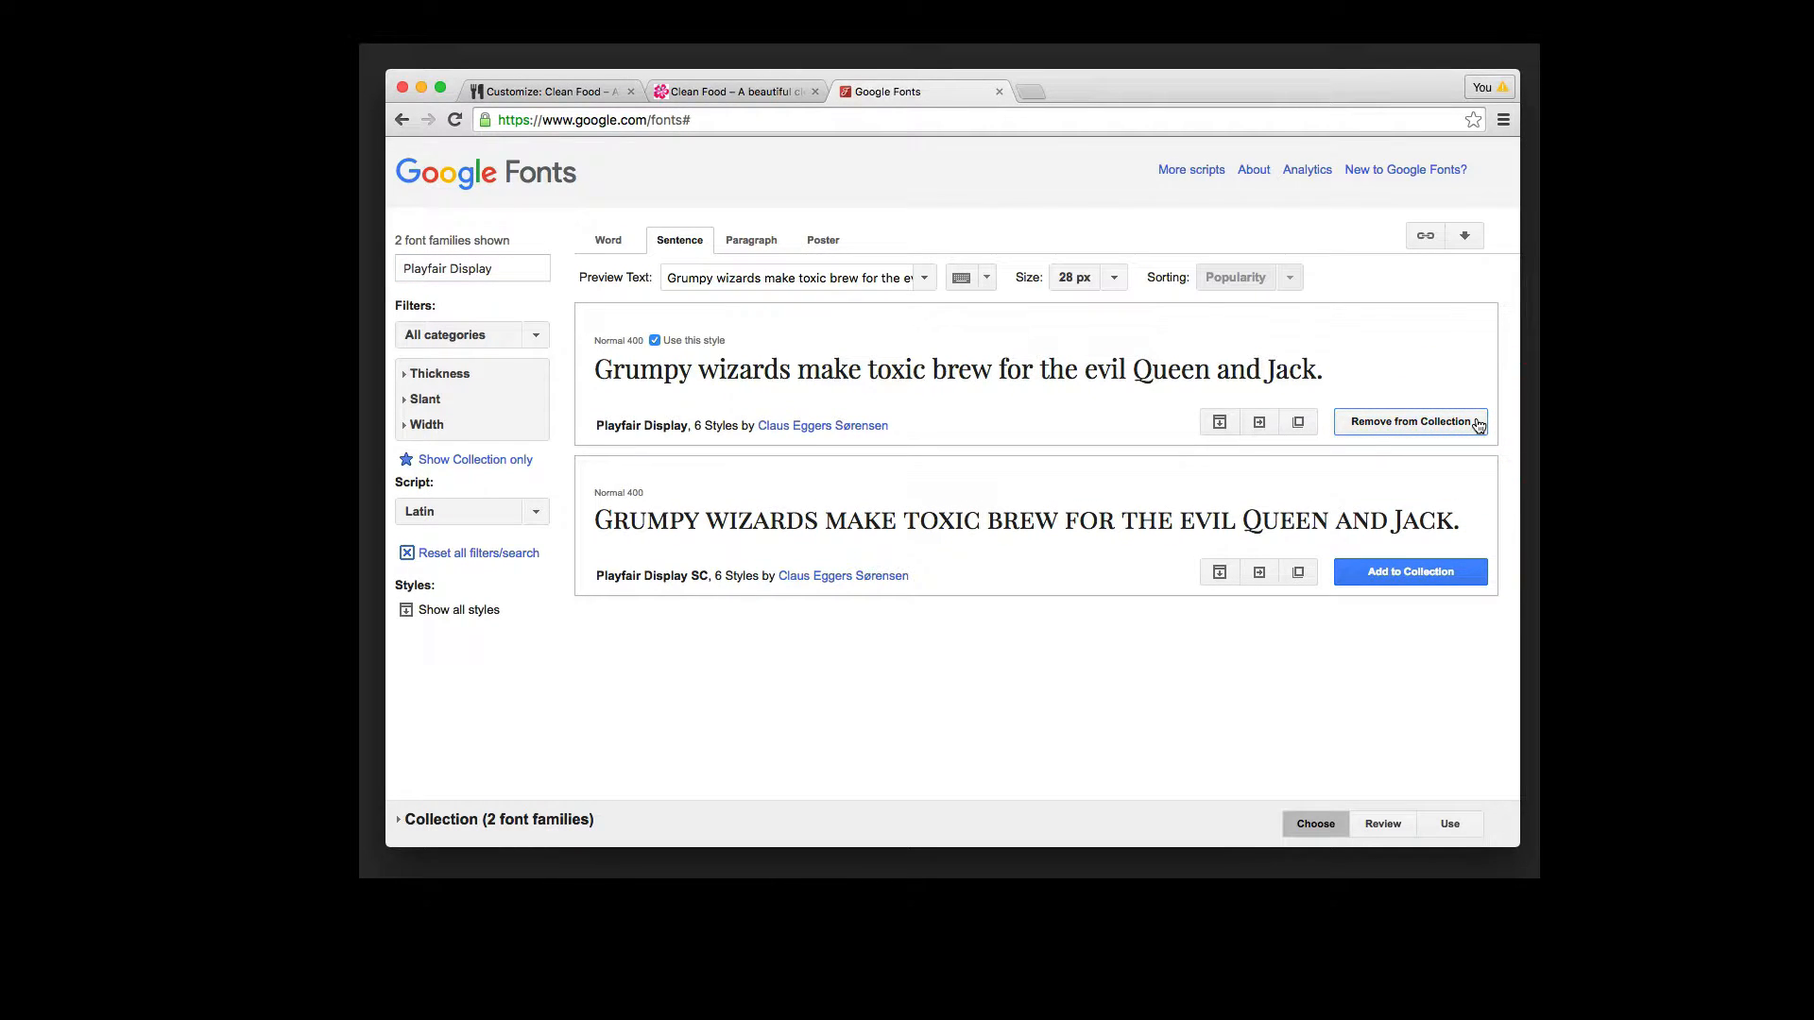
Step: Set up the font collection for use, choosing Bold 700 instead of Normal 400 for Playfair Display
left_click(1481, 829)
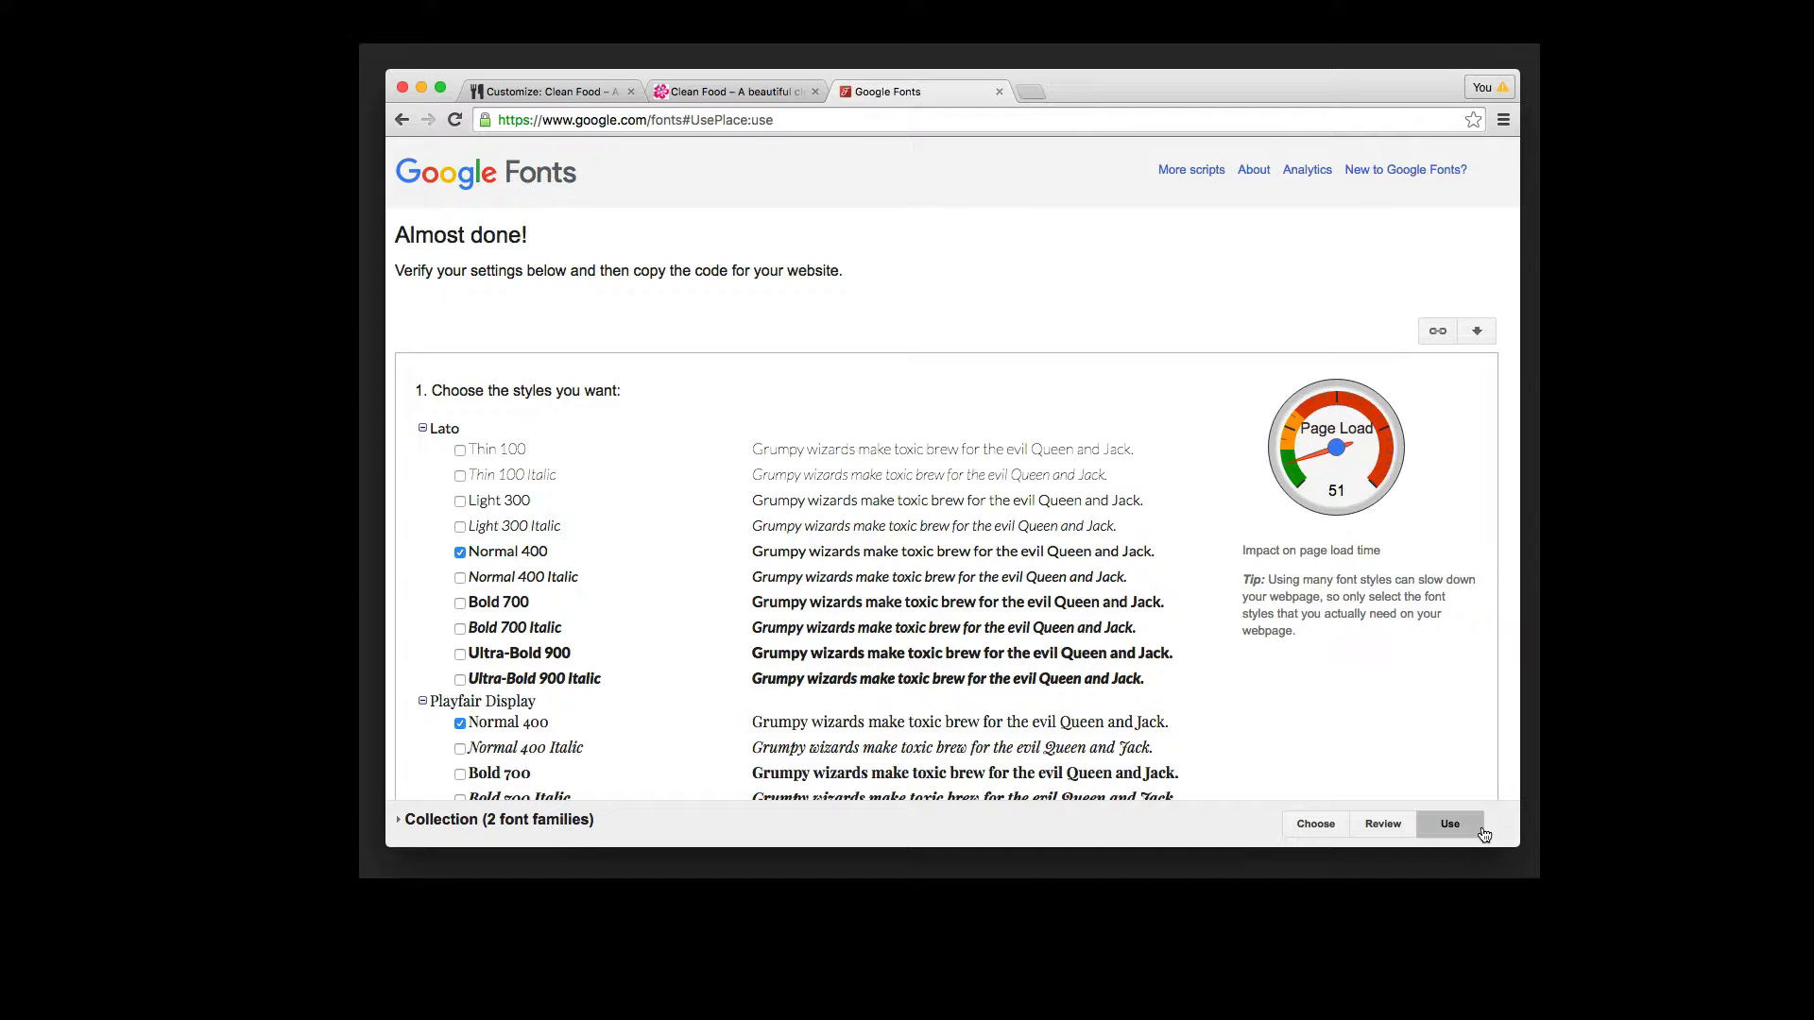
left_click(460, 773)
left_click(460, 724)
scroll(597, 649, "down", 5)
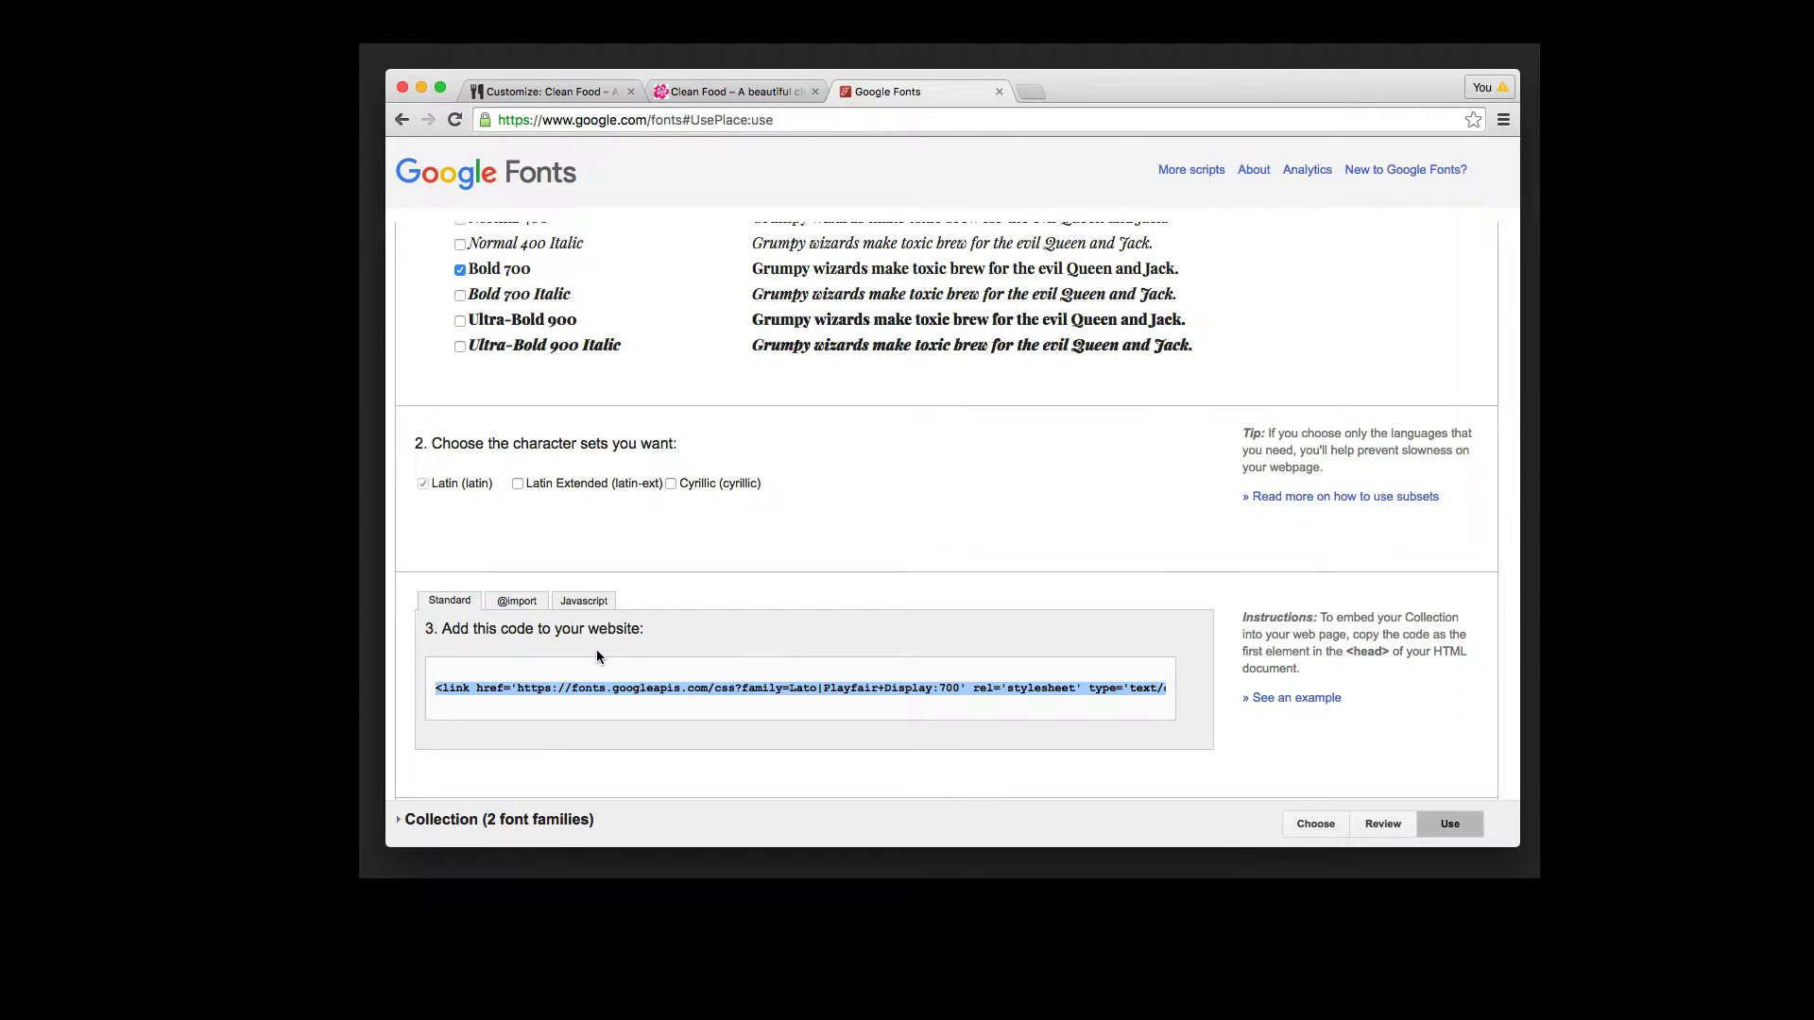
Step: Copy the collection's standard embed code into the untitled text editor document
left_click(643, 747)
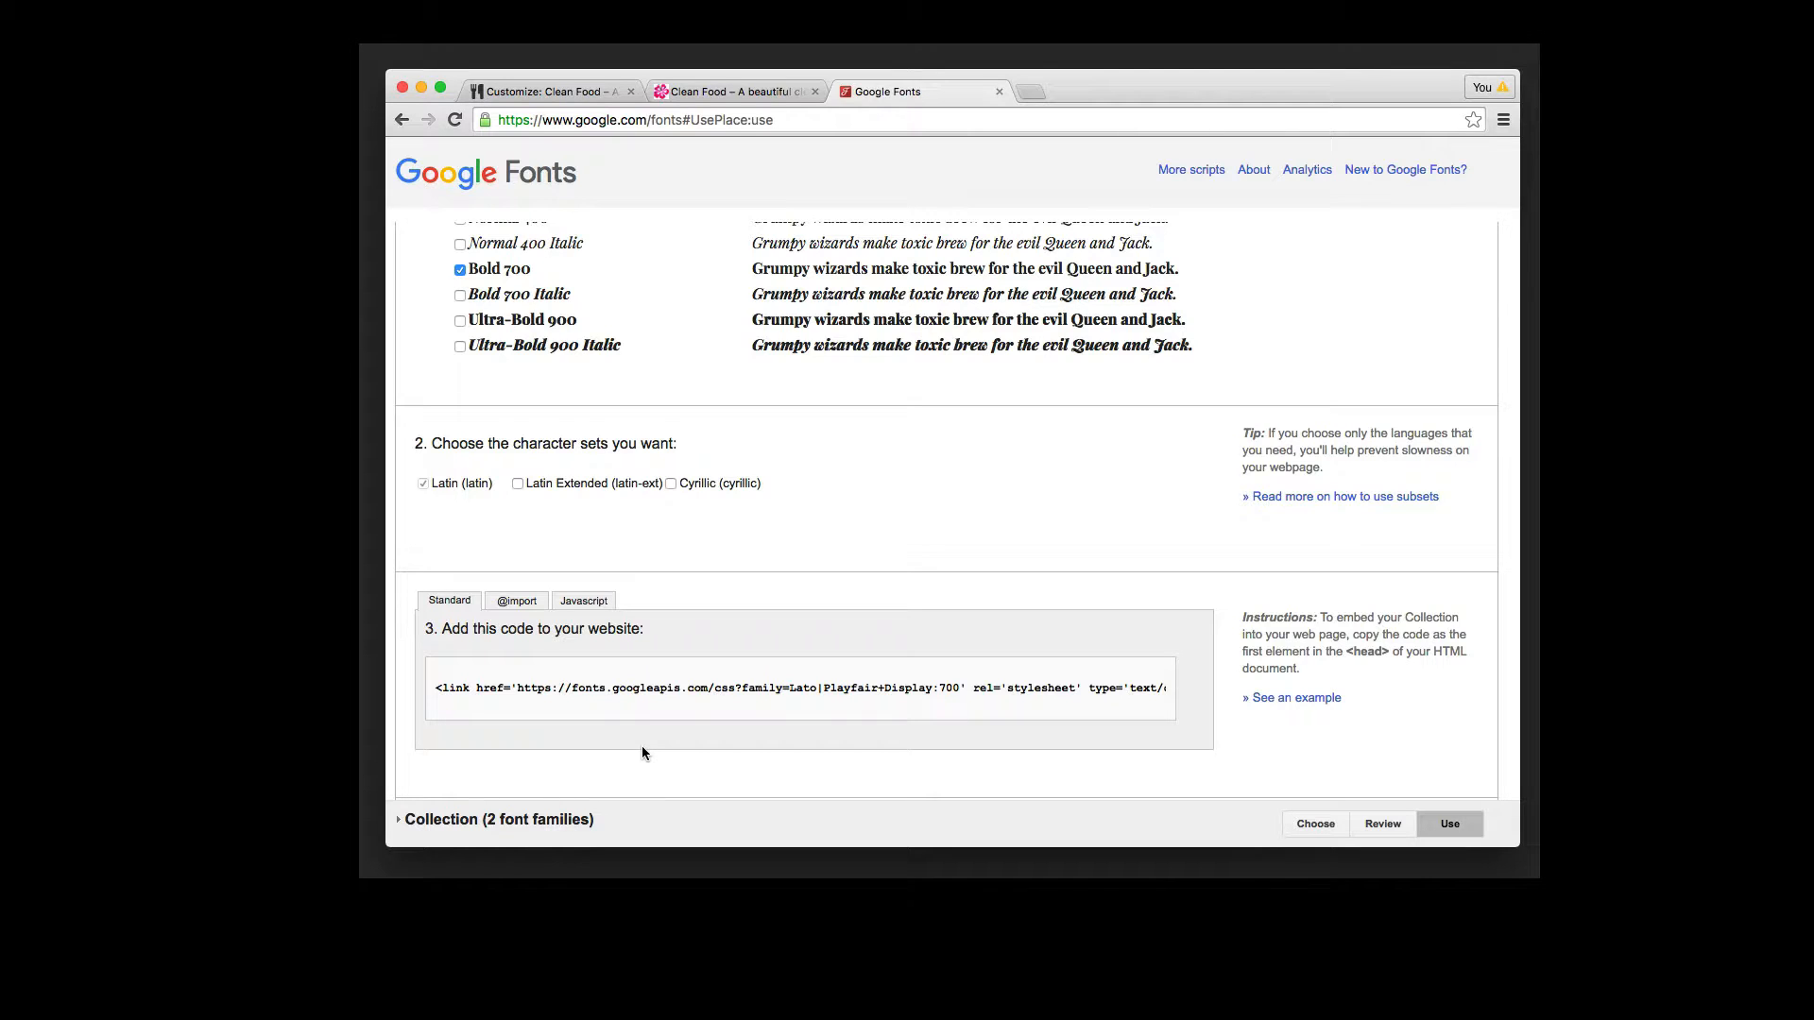
left_click(650, 697)
key("super+c")
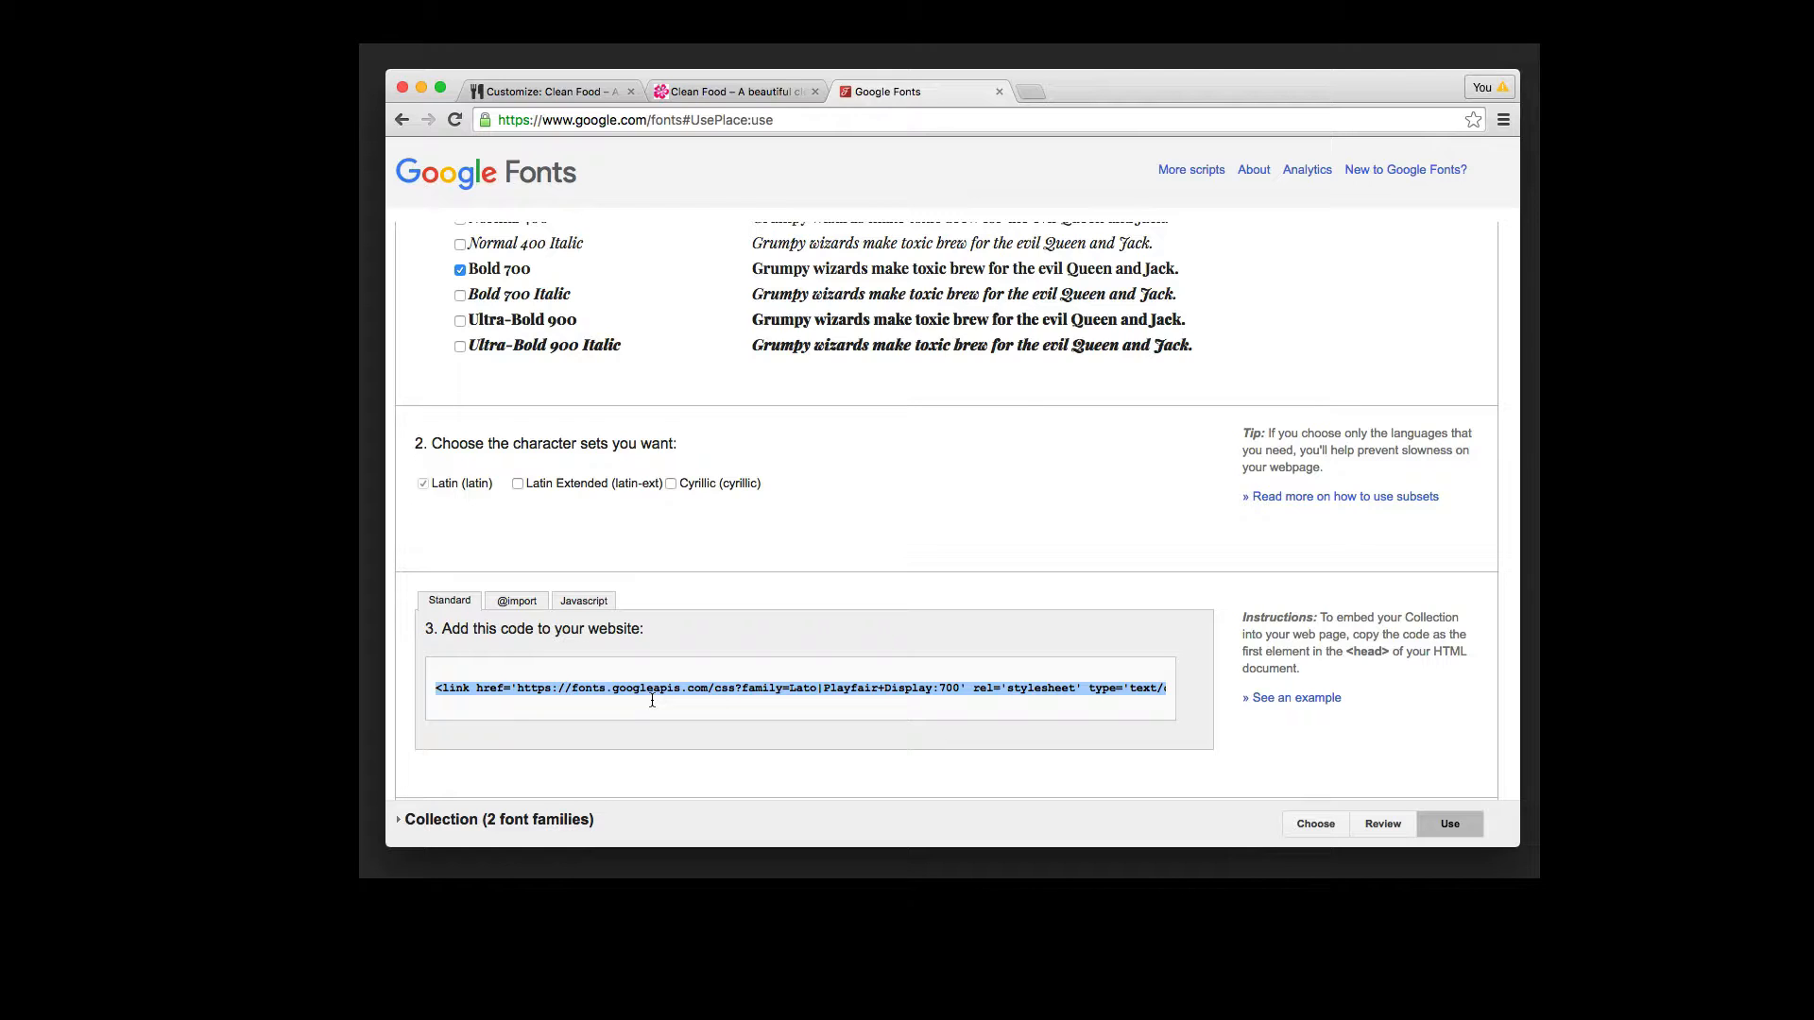
key("super+Tab")
key("super+v")
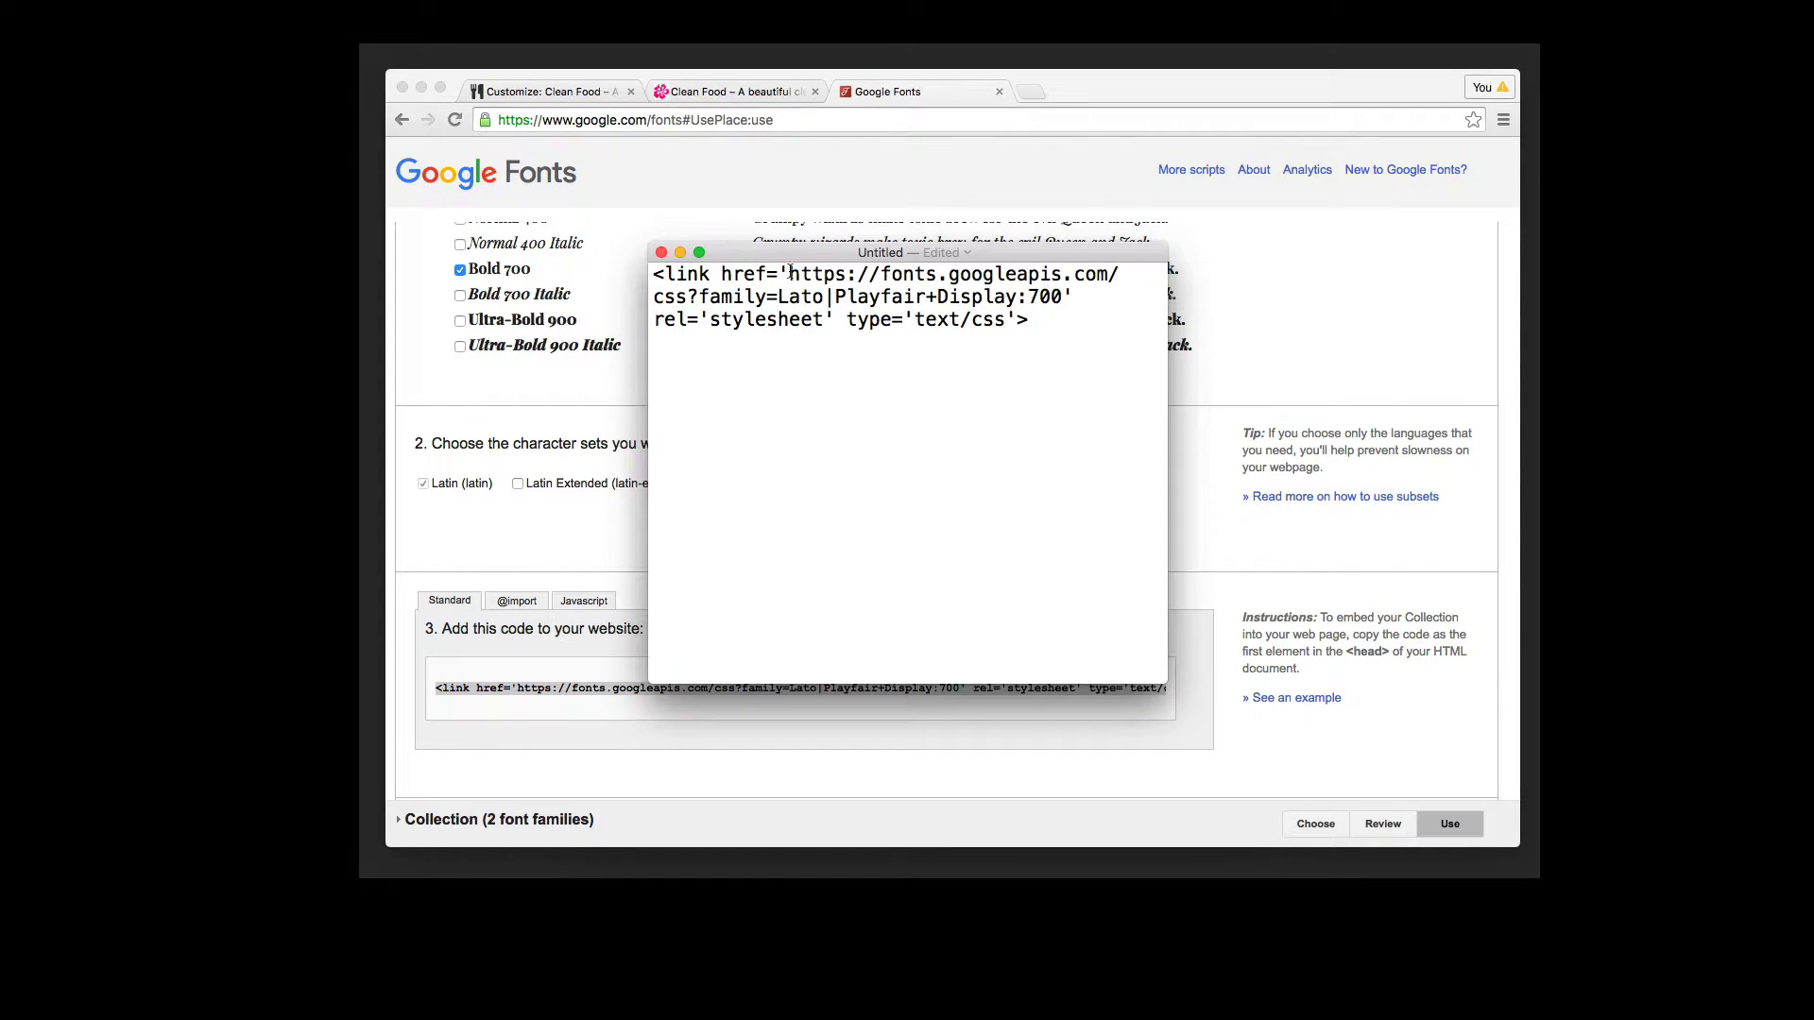
left_click_drag(790, 272, 1060, 300)
key("super+c")
left_click(543, 92)
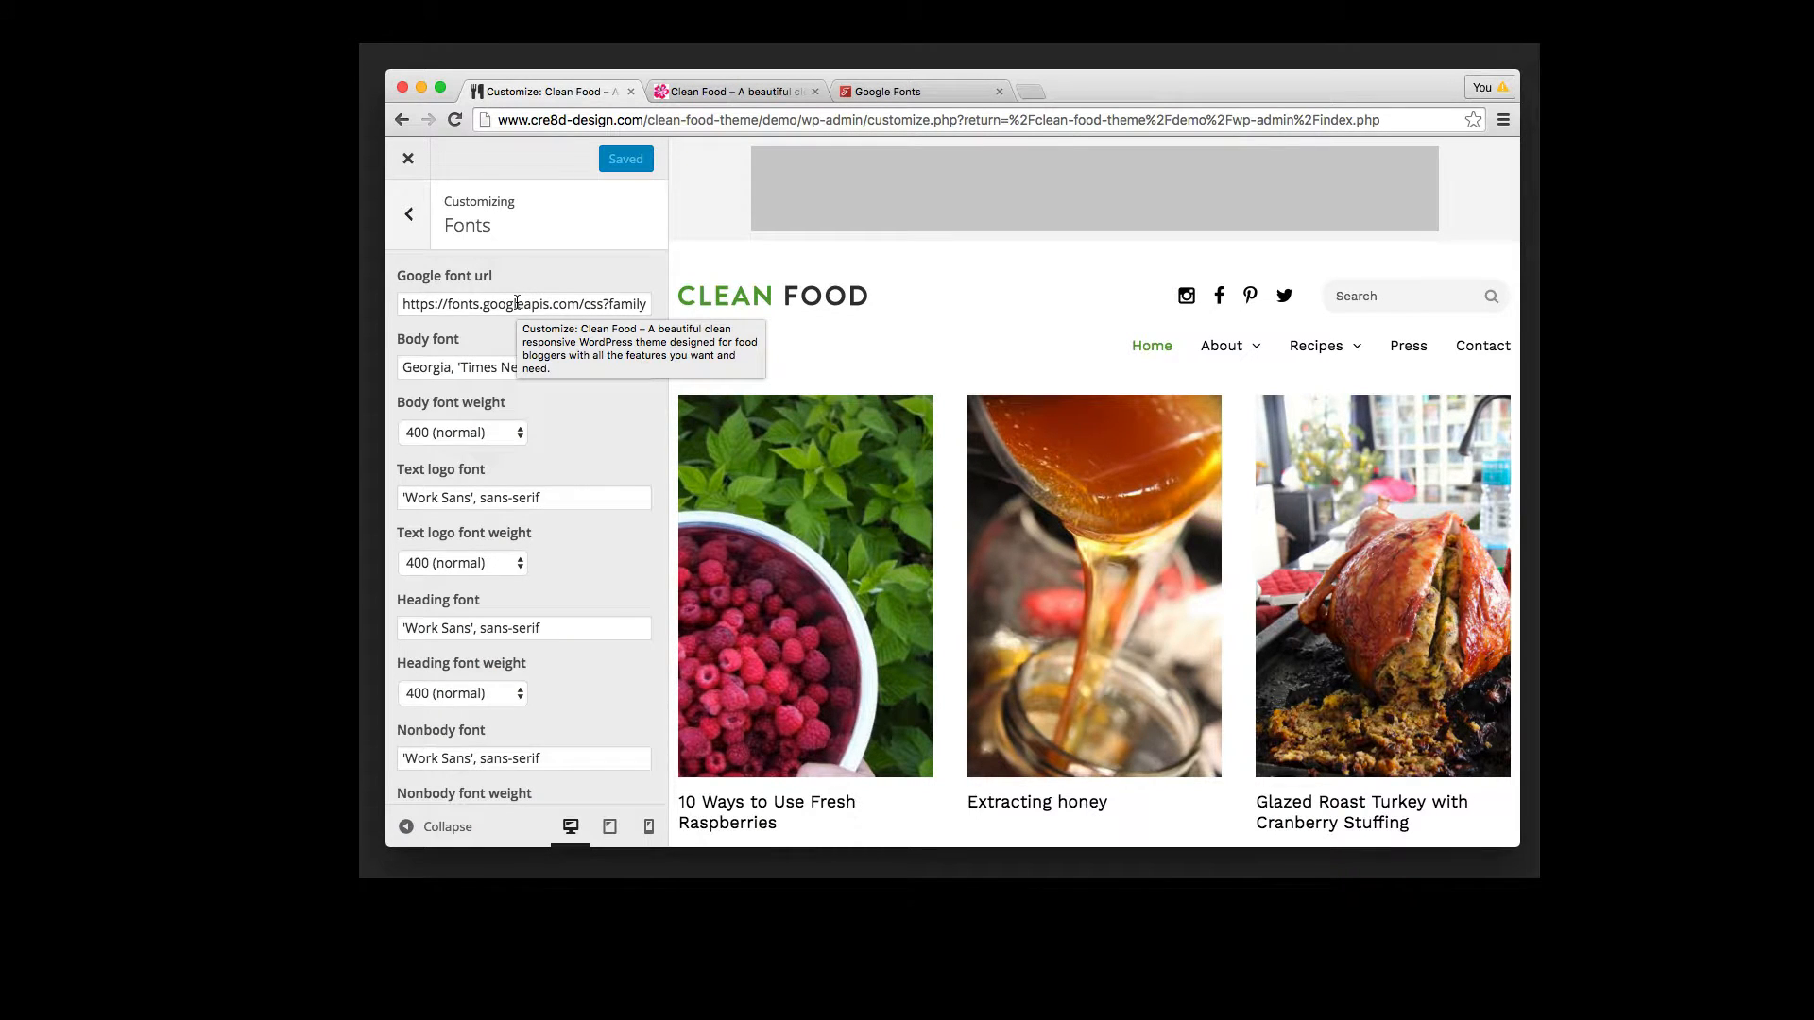
left_click(516, 303)
key("super+a")
key("super+v")
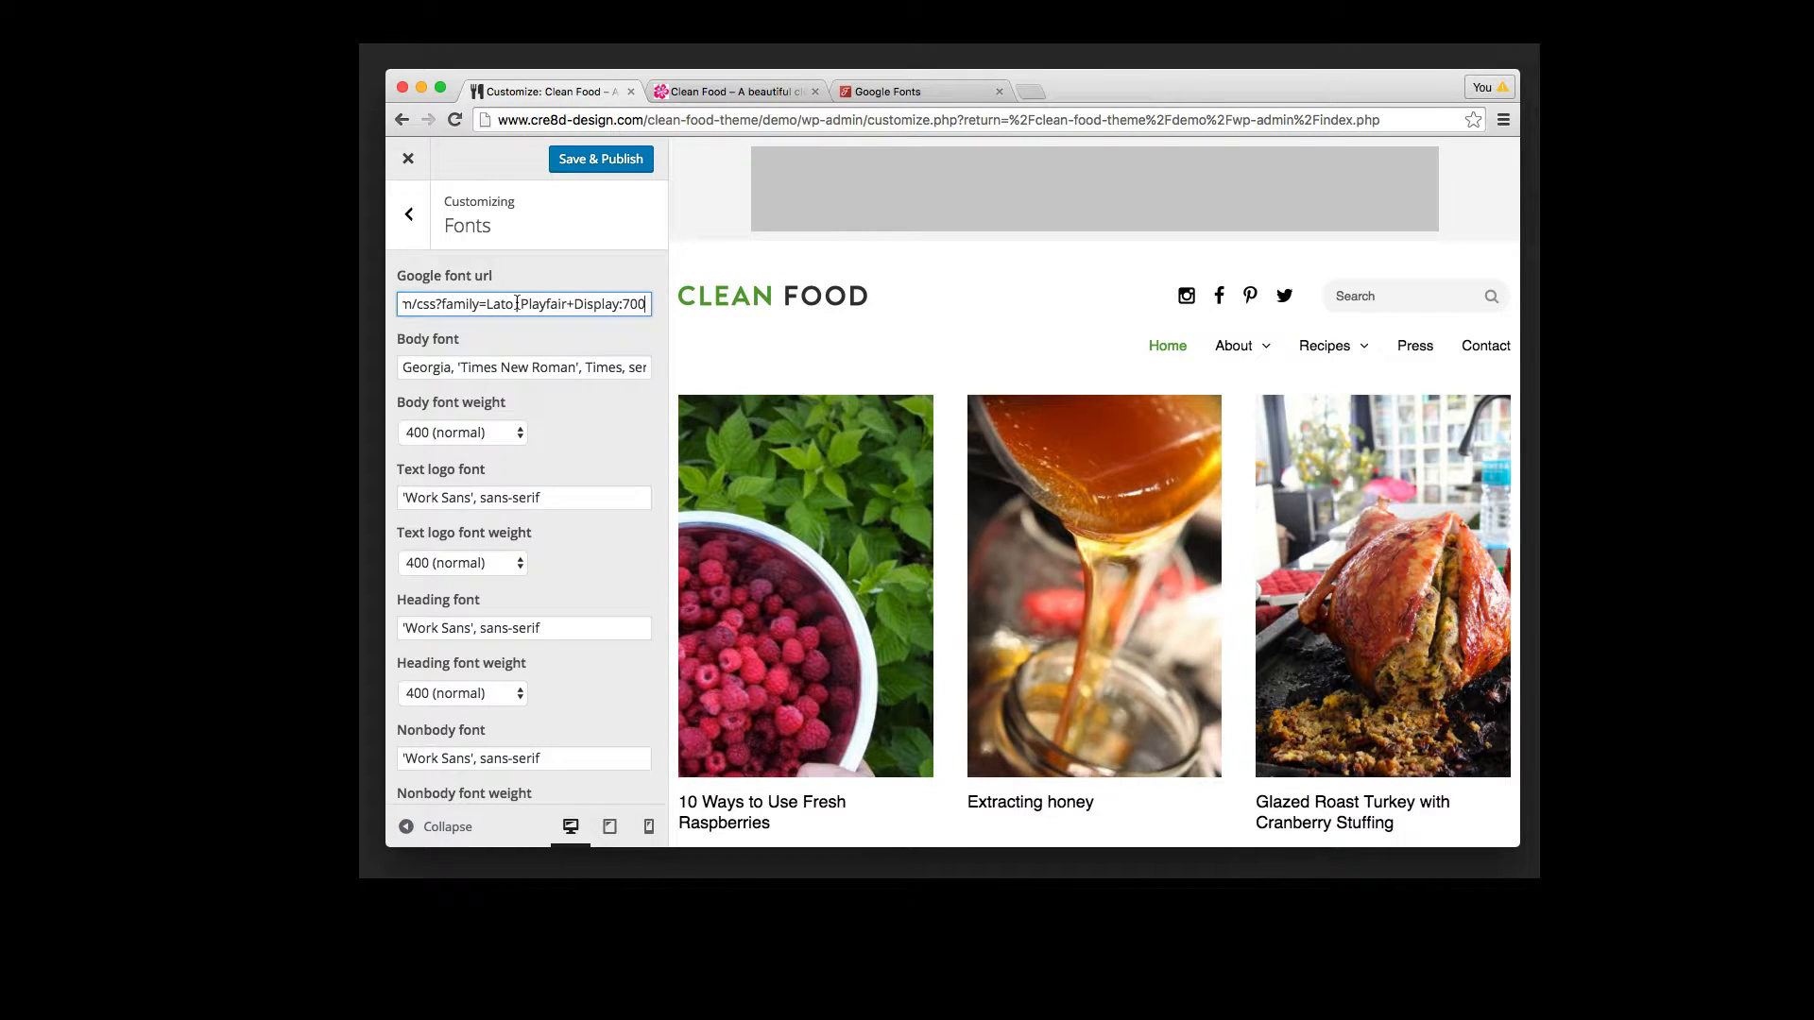
Step: Copy the Lato font-family line from Google Fonts into the text editor and copy only 'Lato', sans-serif from it
left_click(870, 99)
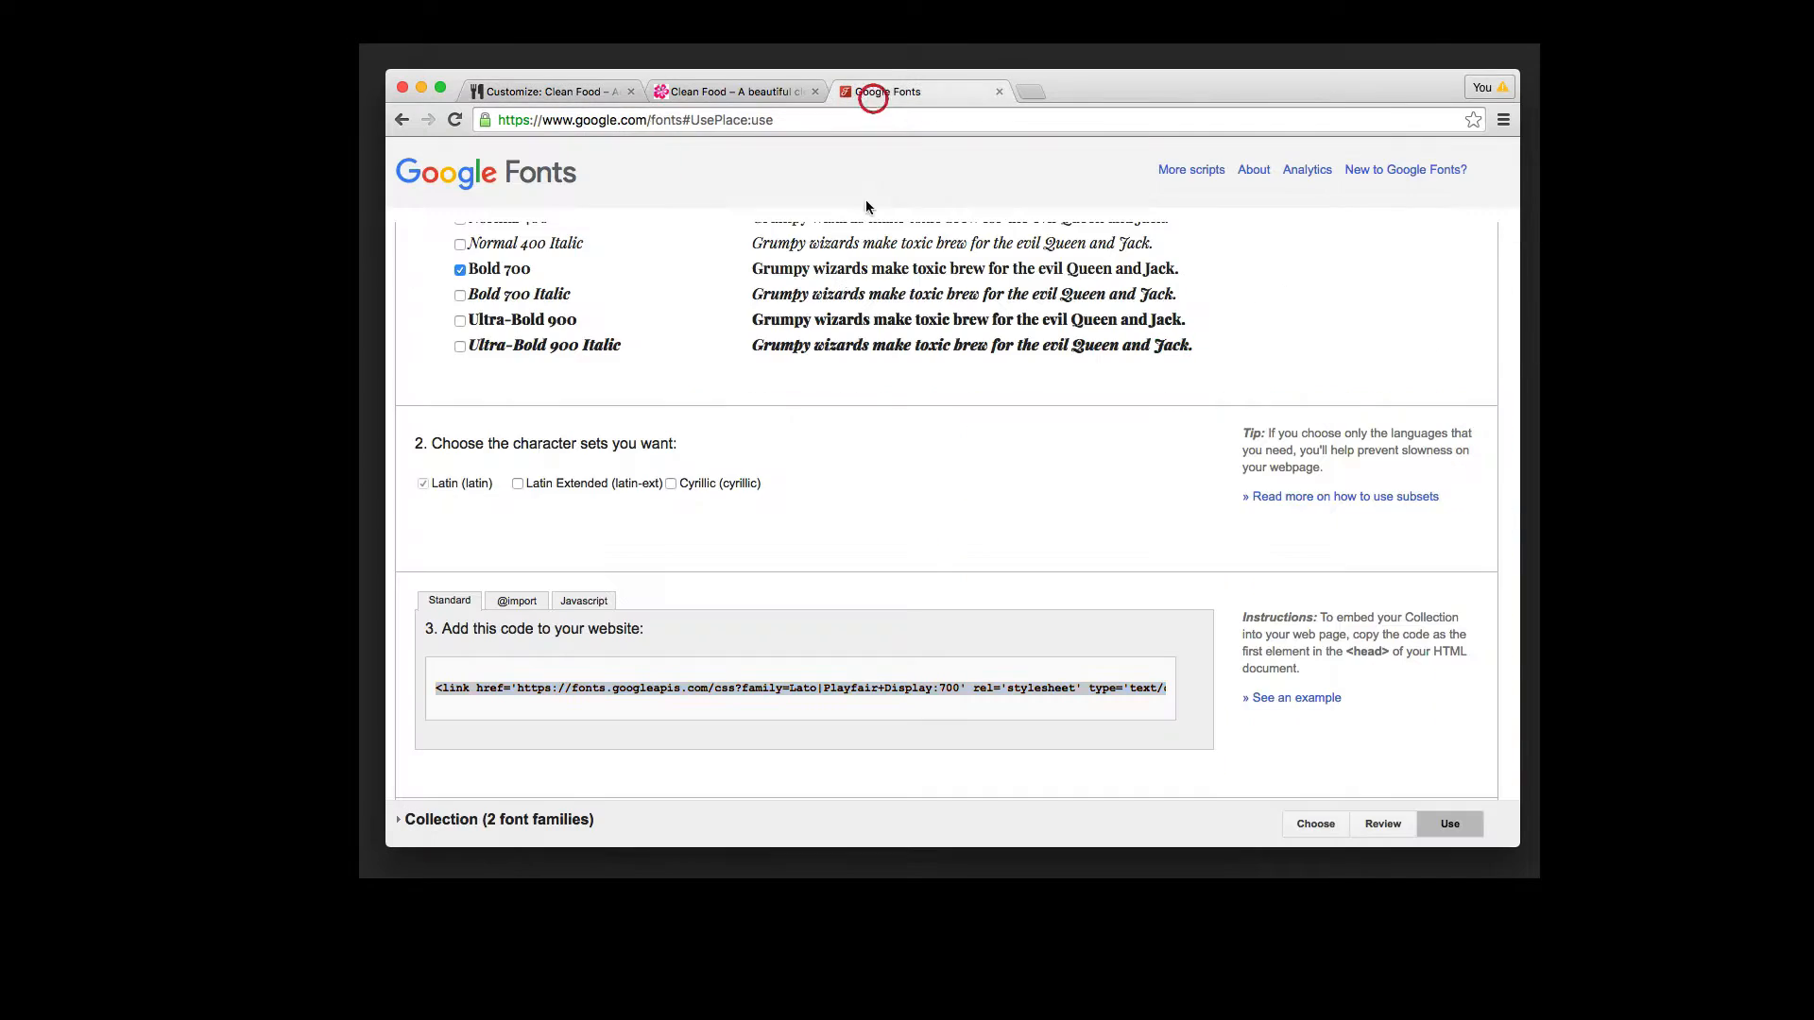
scroll(774, 508, "down", 5)
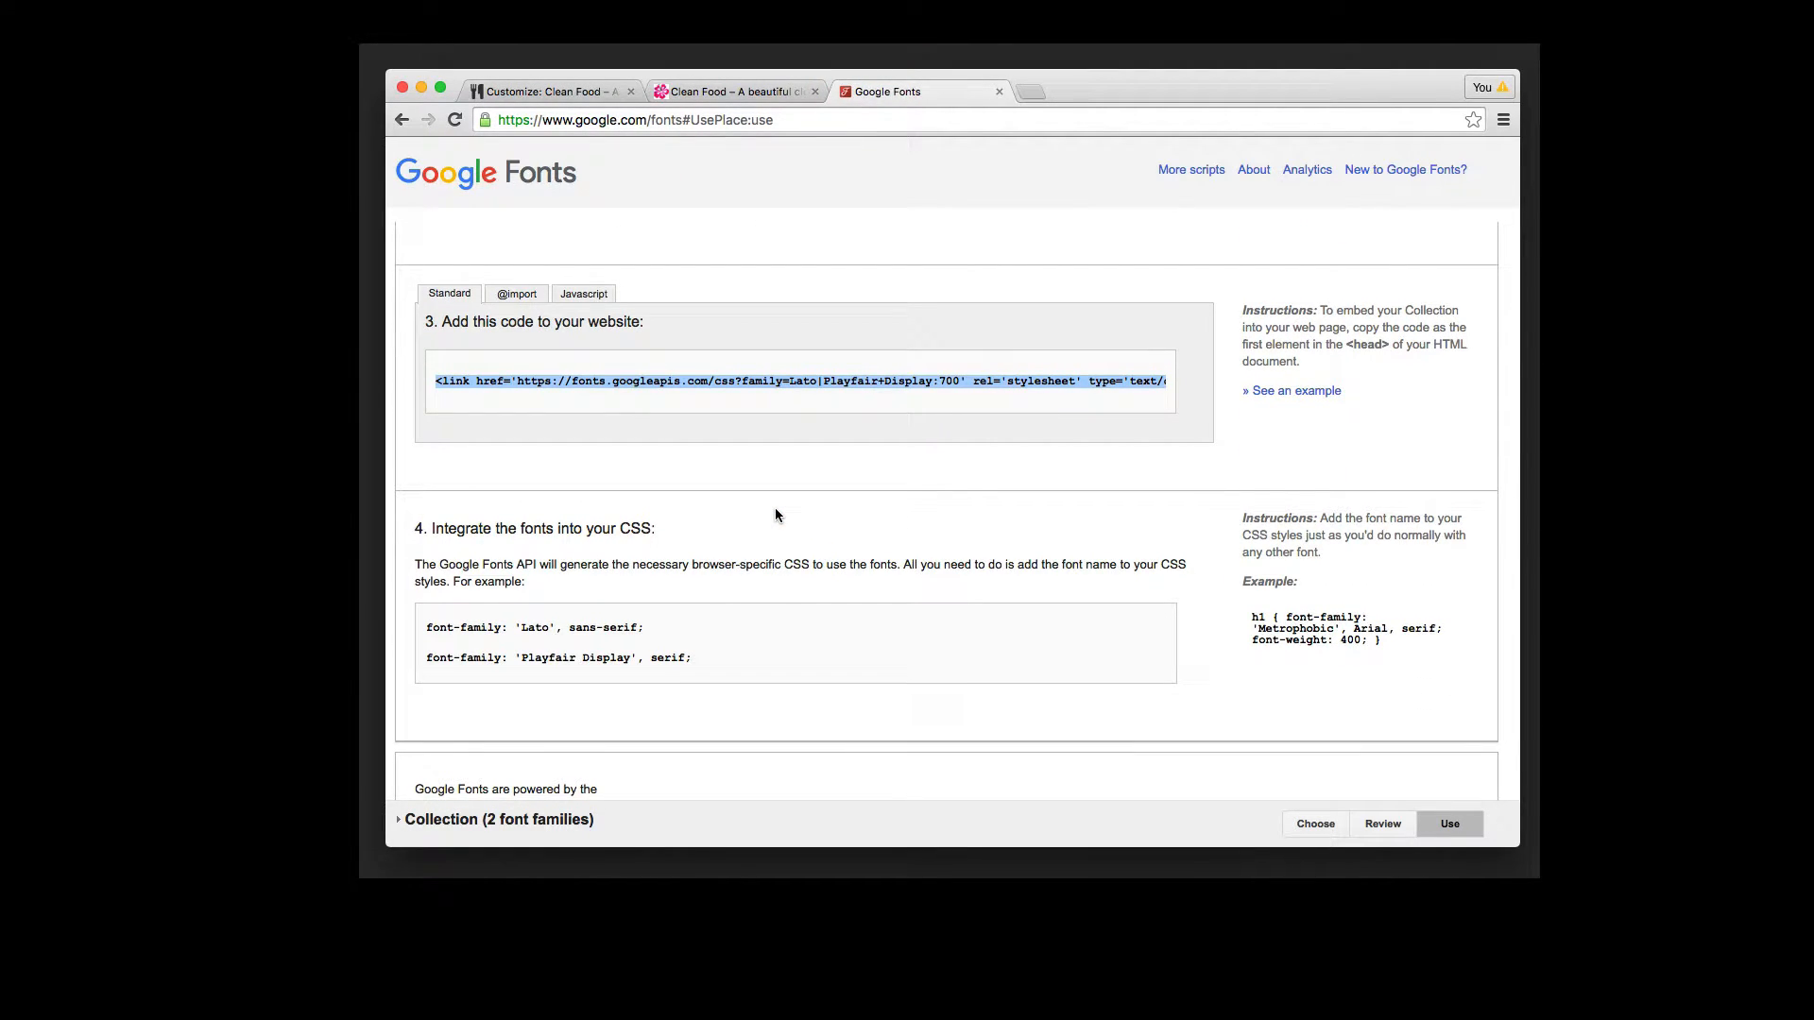
left_click(424, 621)
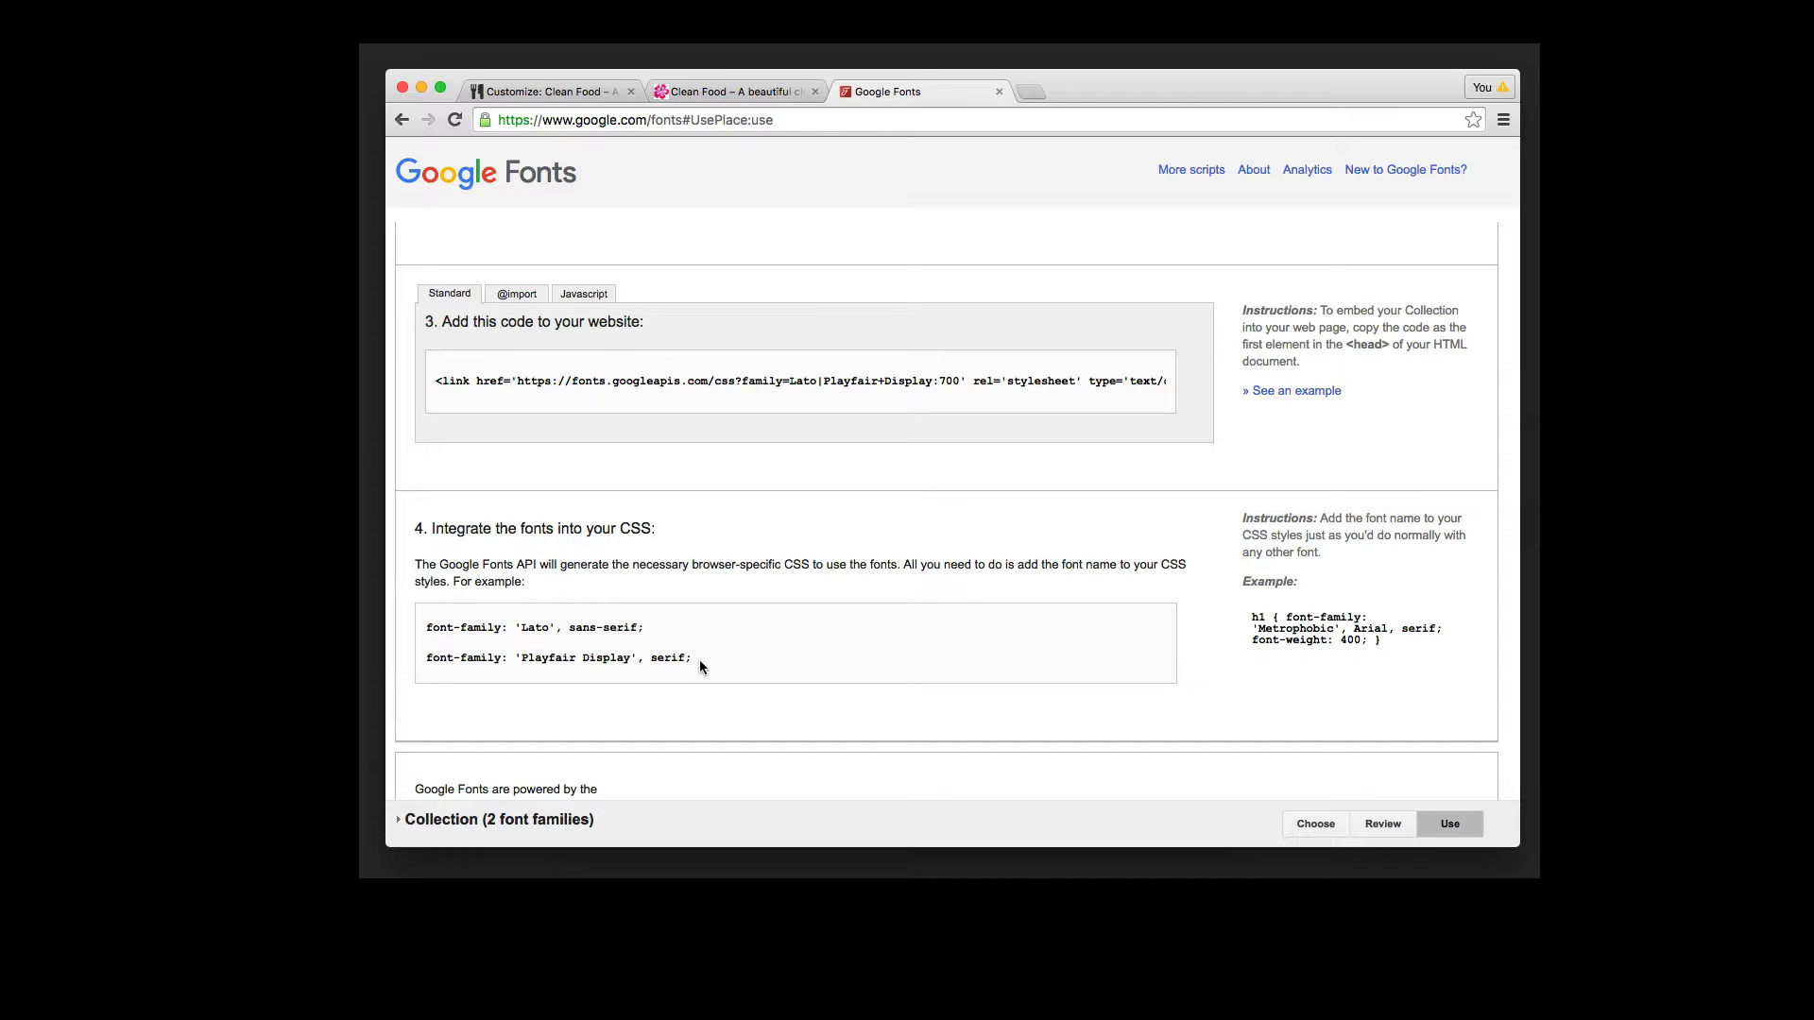
left_click_drag(426, 628, 644, 628)
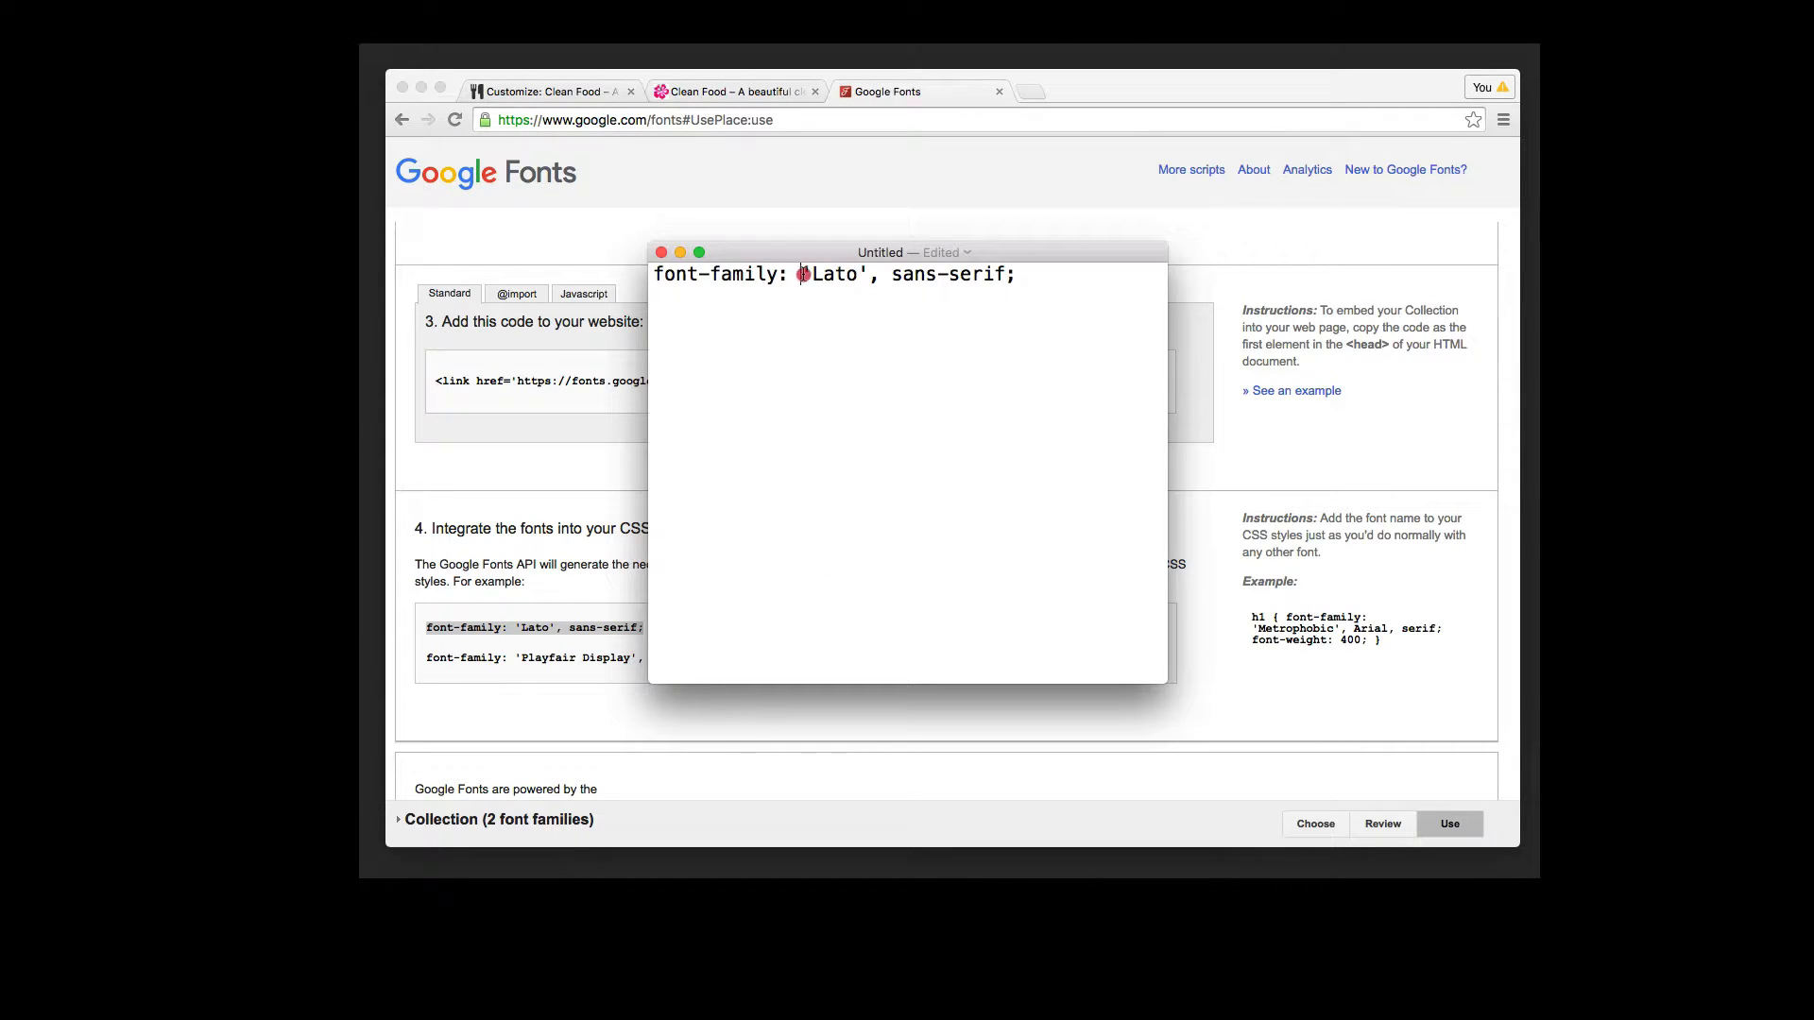
left_click_drag(803, 274, 1005, 276)
key("super+c")
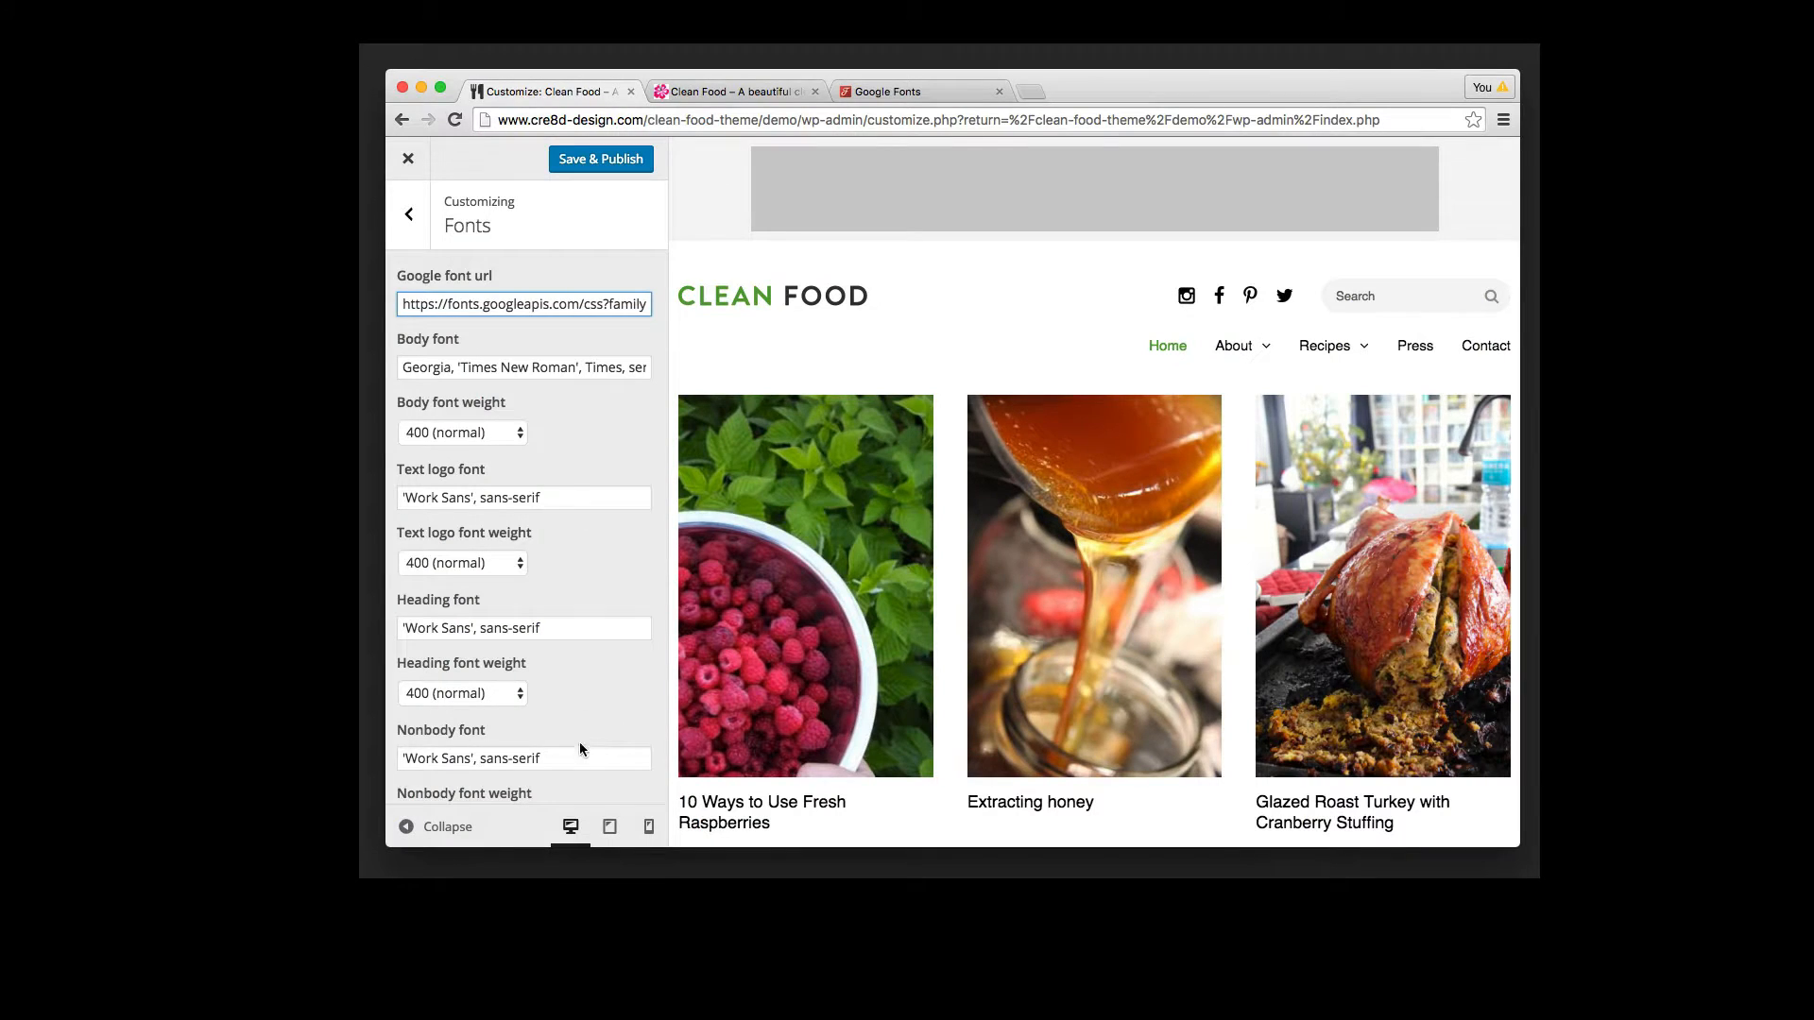
Step: Set both the theme's nonbody font and body font to 'Lato', sans-serif in the WordPress Customizer
left_click(580, 753)
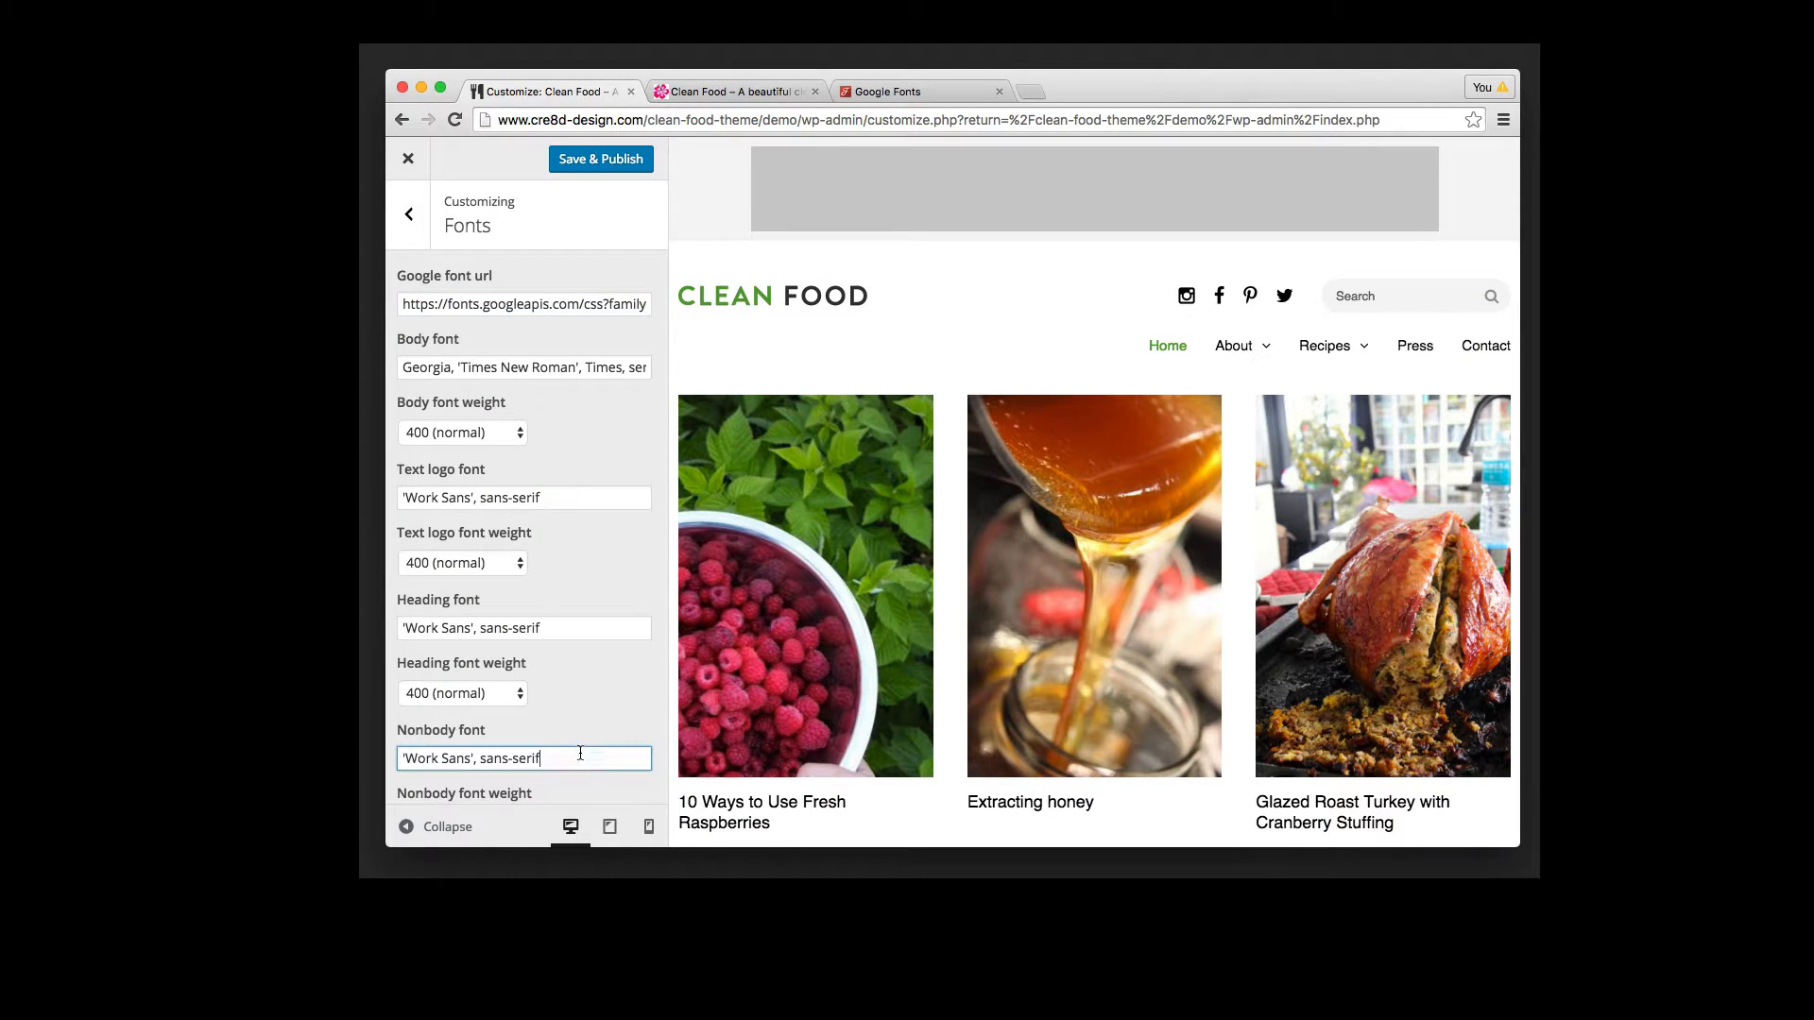
key("super+a")
key("super+v")
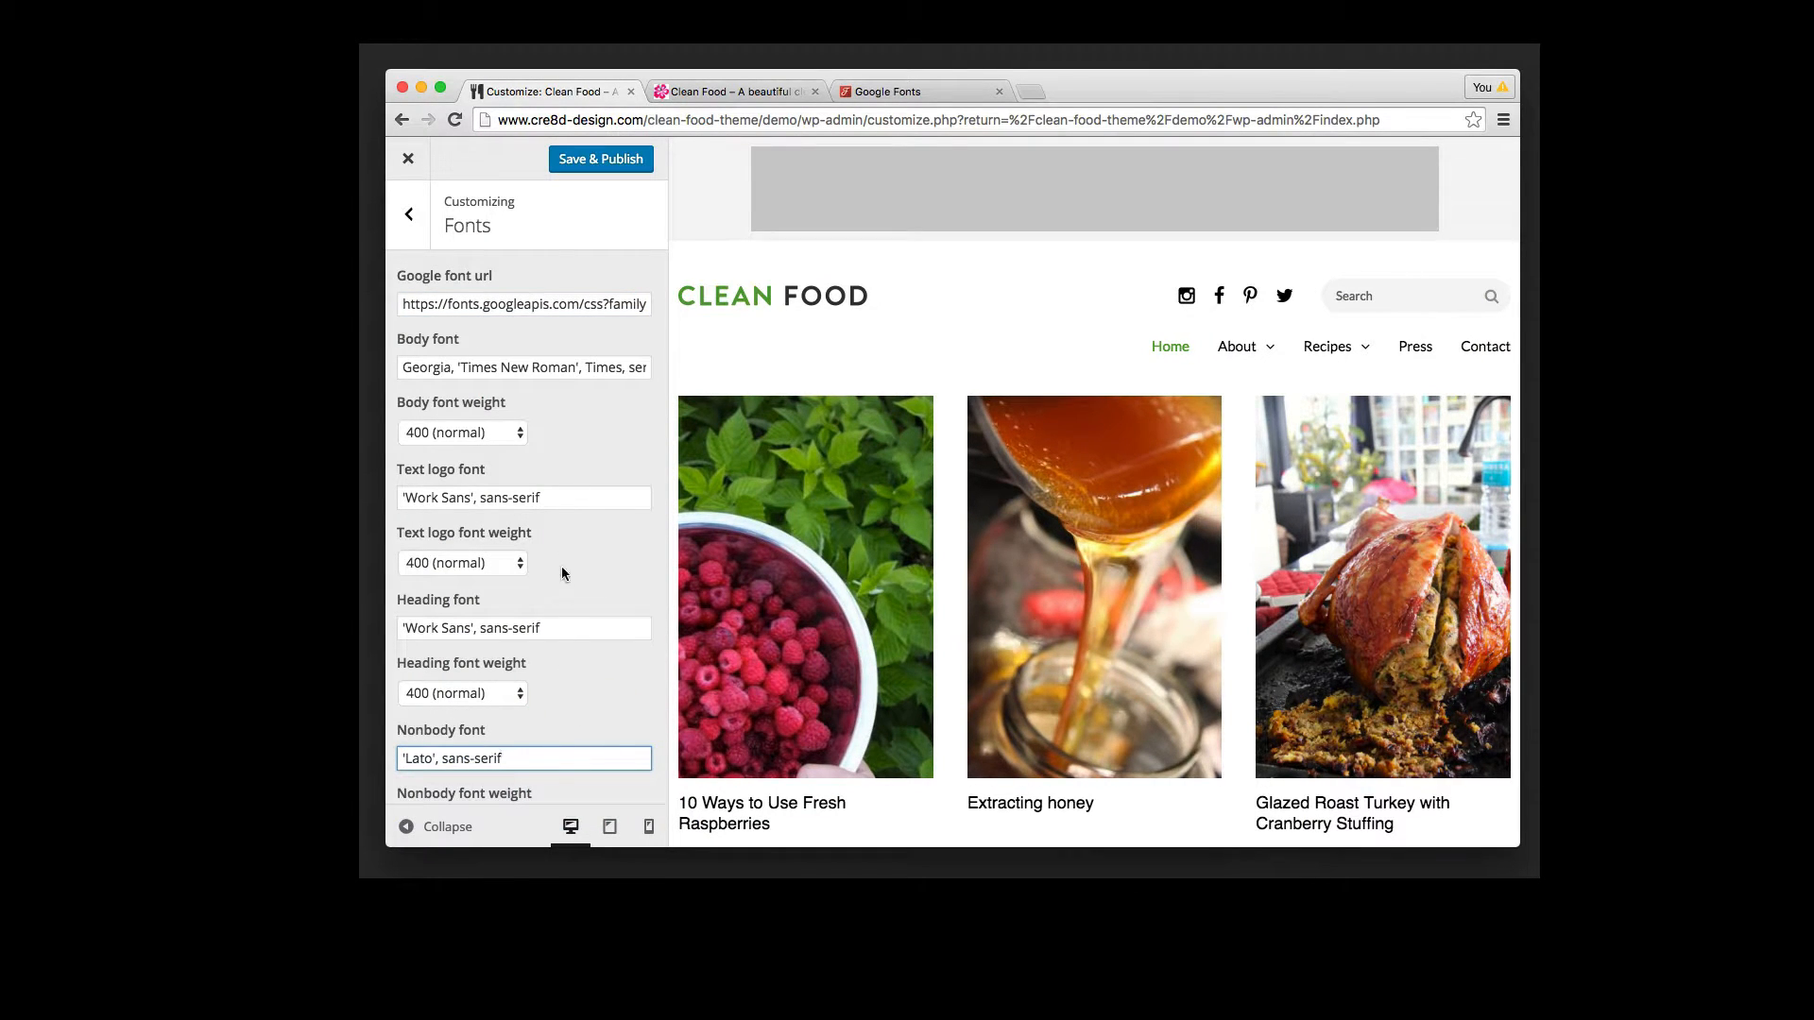
left_click(562, 368)
key("super+a")
key("super+v")
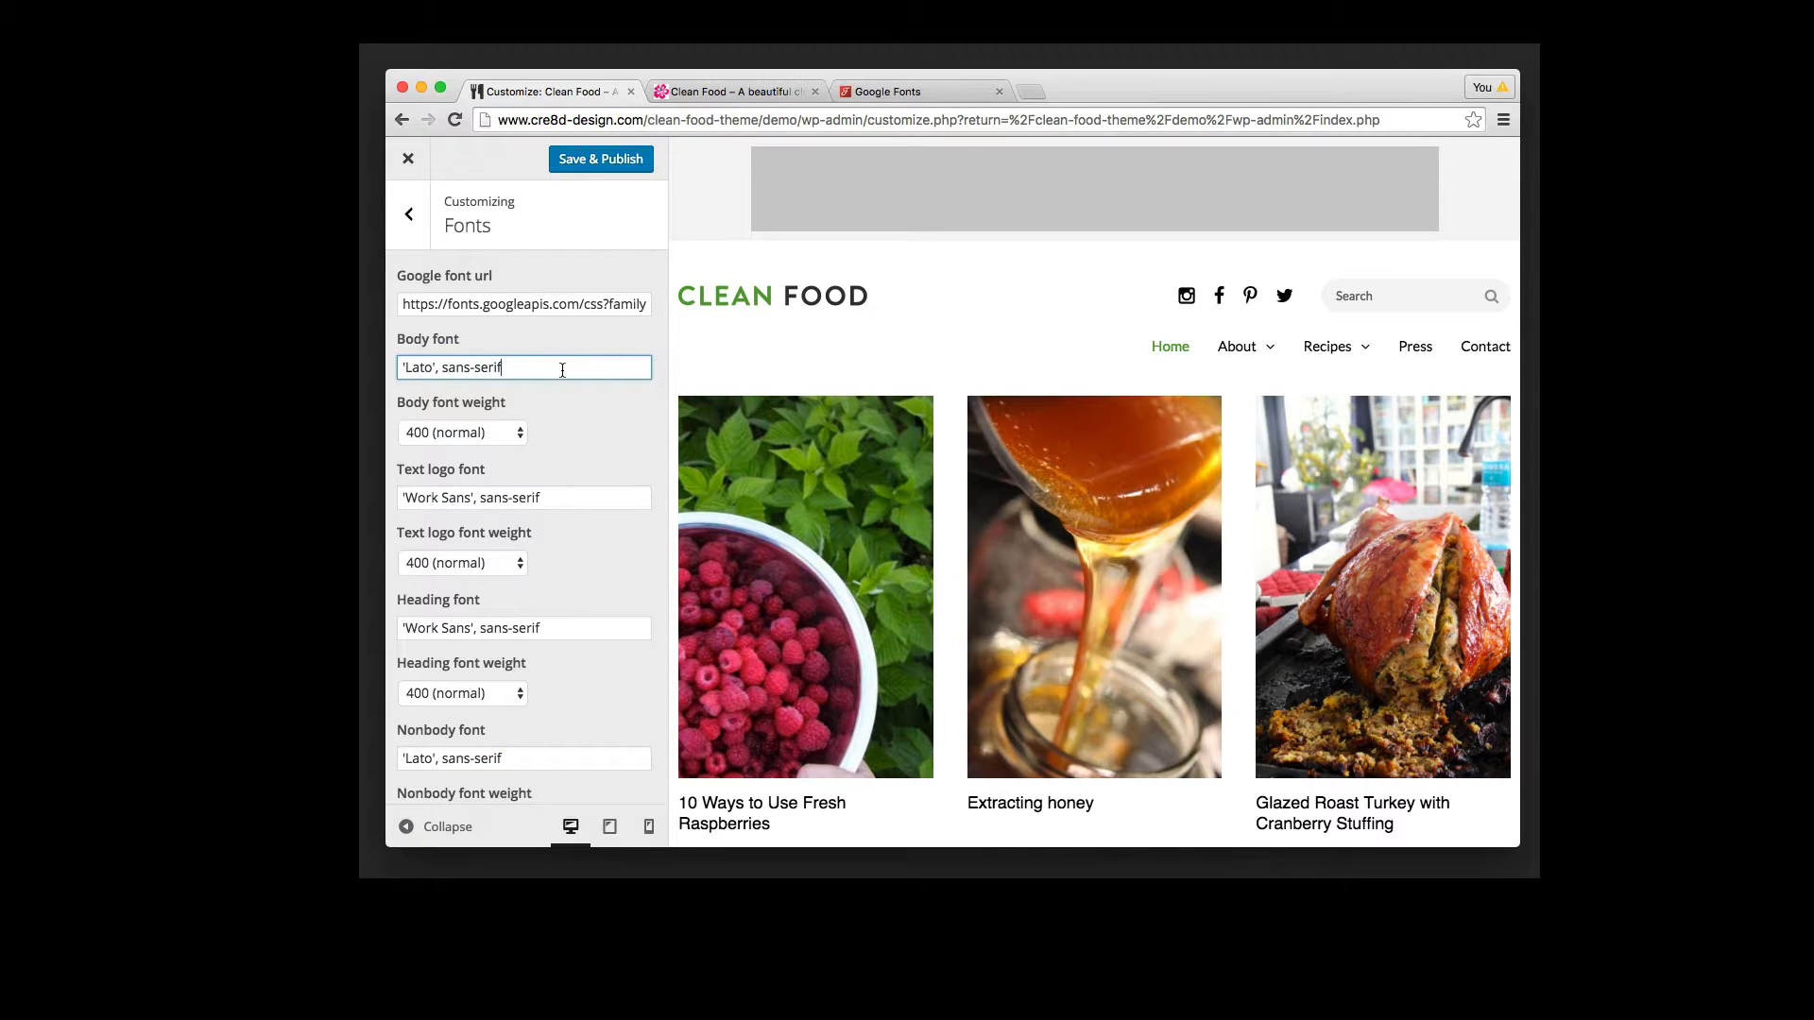
left_click(592, 439)
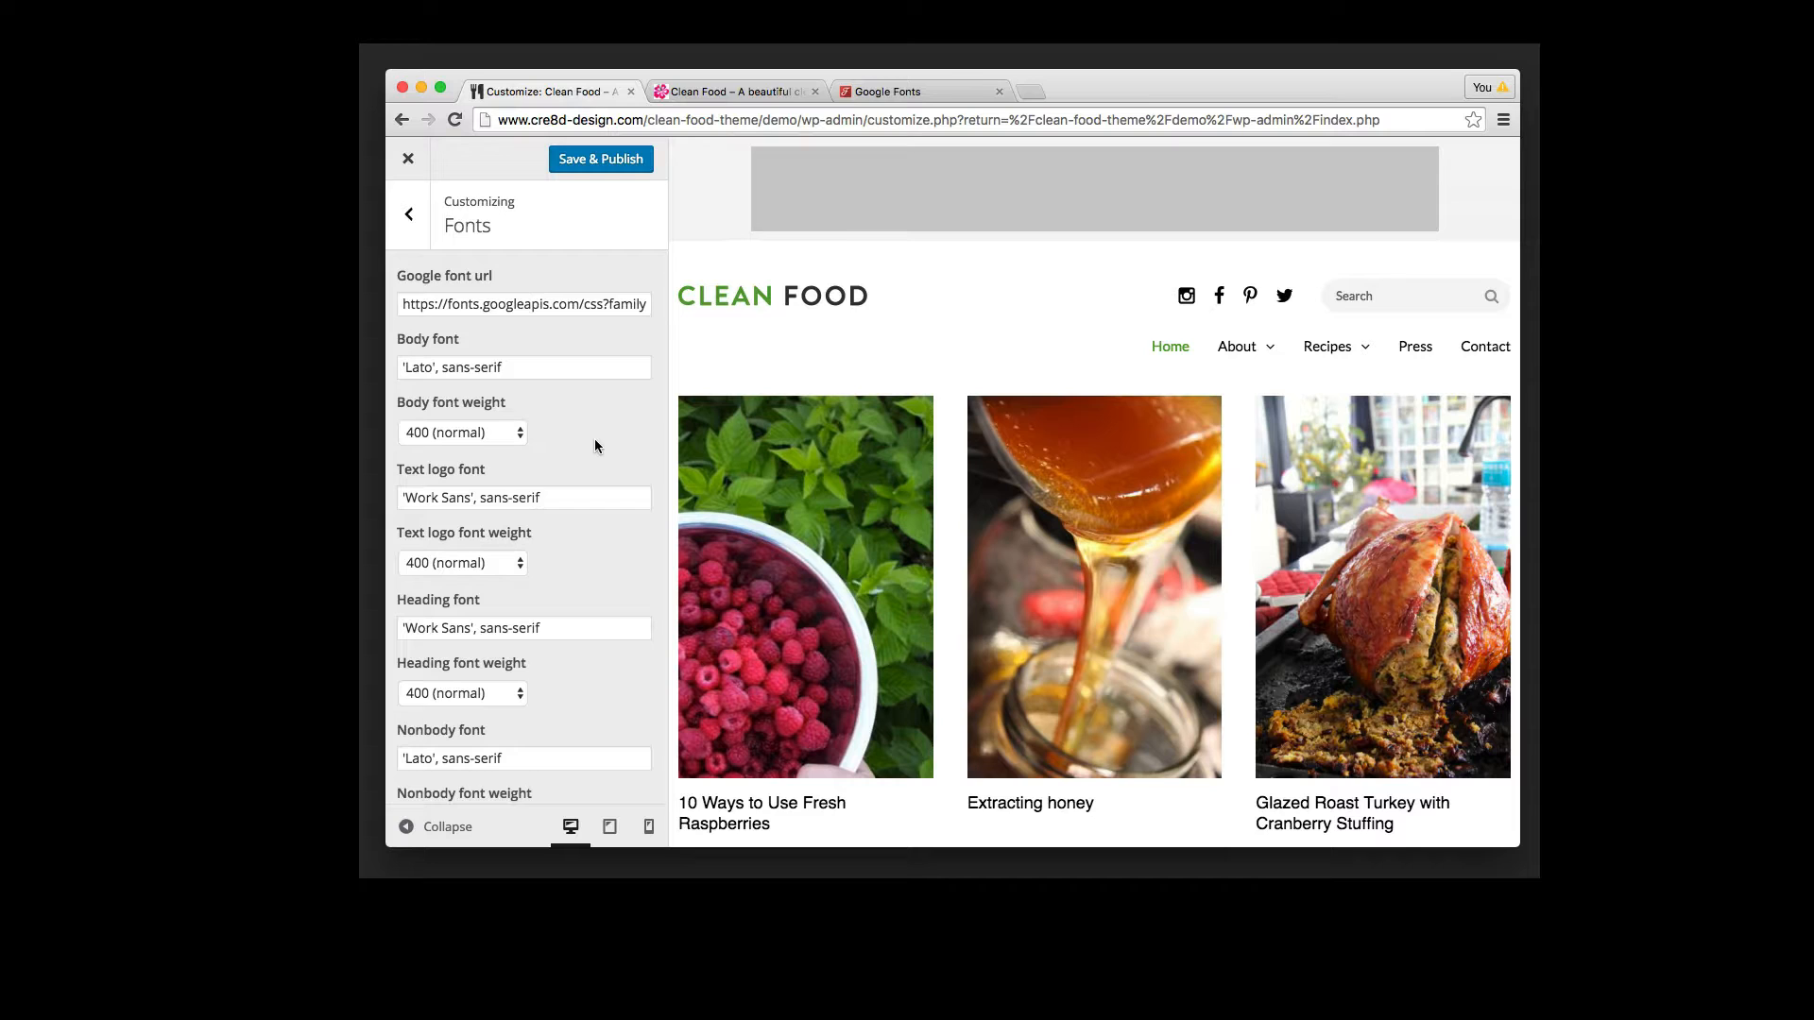
Step: Bring the Playfair Display font-family line from Google Fonts into the text editor and pick out 'Playfair Display', serif
left_click(864, 98)
left_click_drag(692, 658, 430, 660)
key("super+c")
key("super+Tab")
key("super+v")
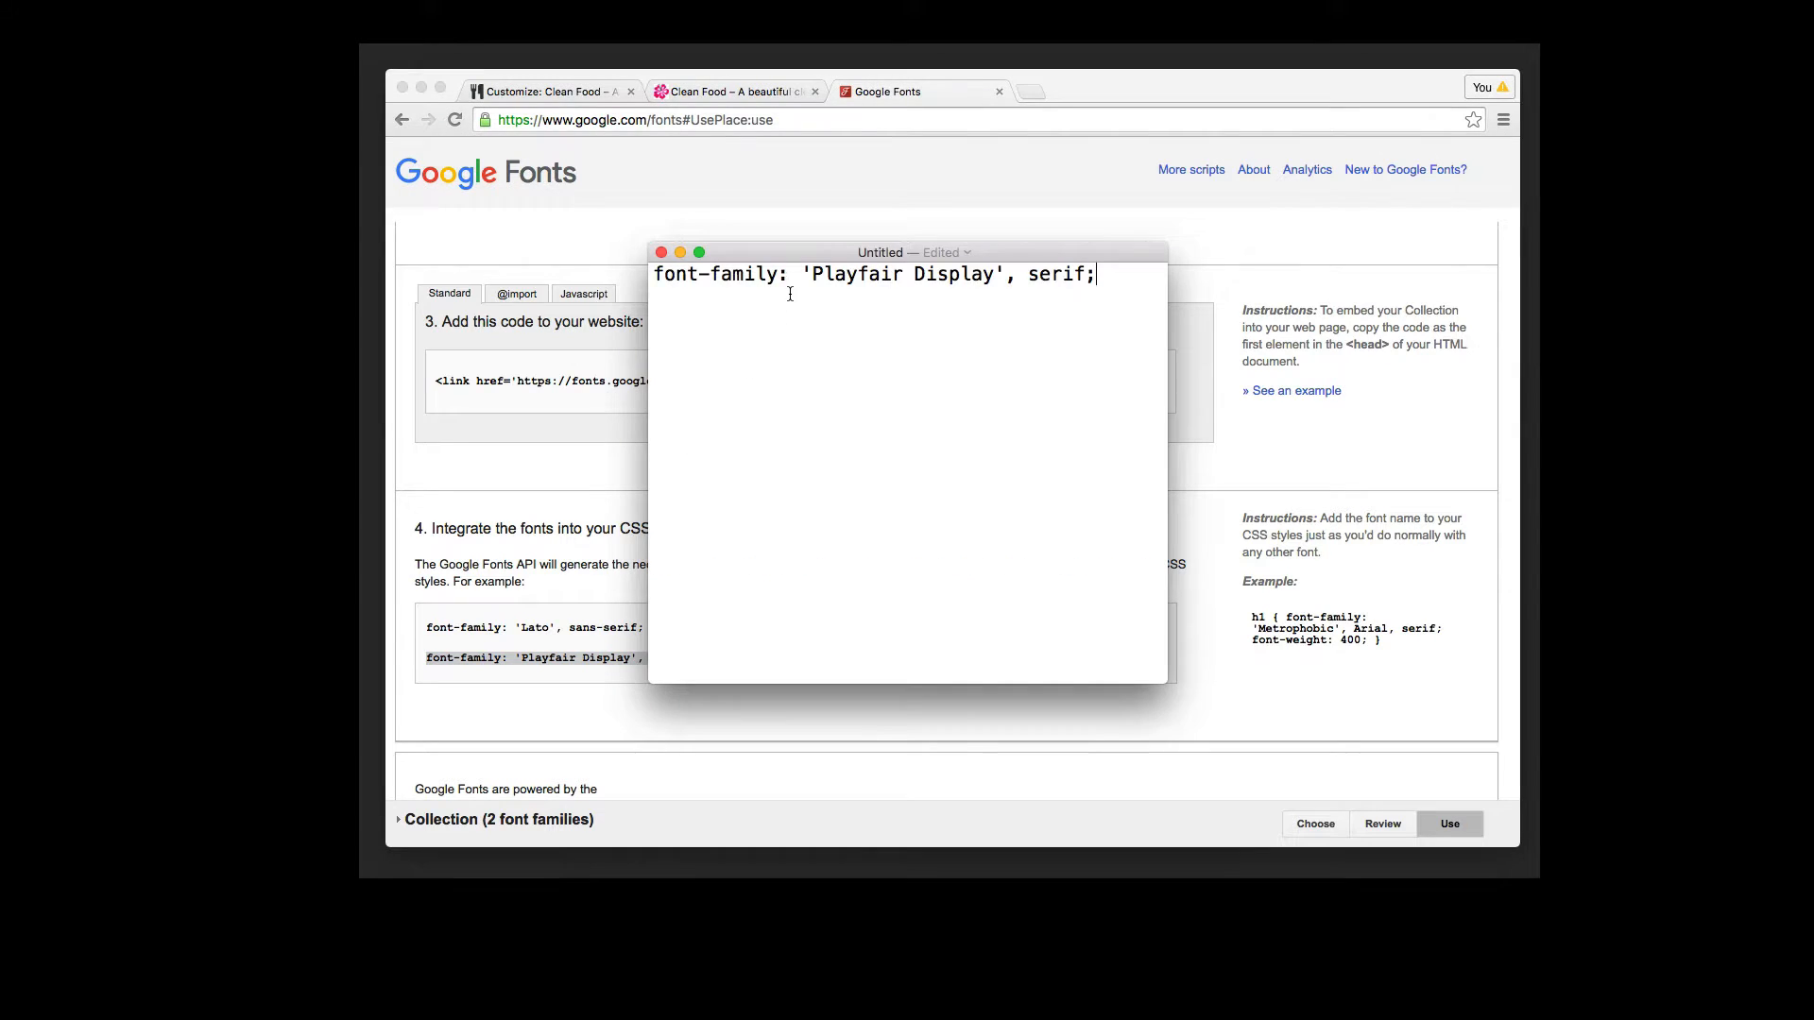
left_click(803, 273)
left_click_drag(803, 273, 1084, 274)
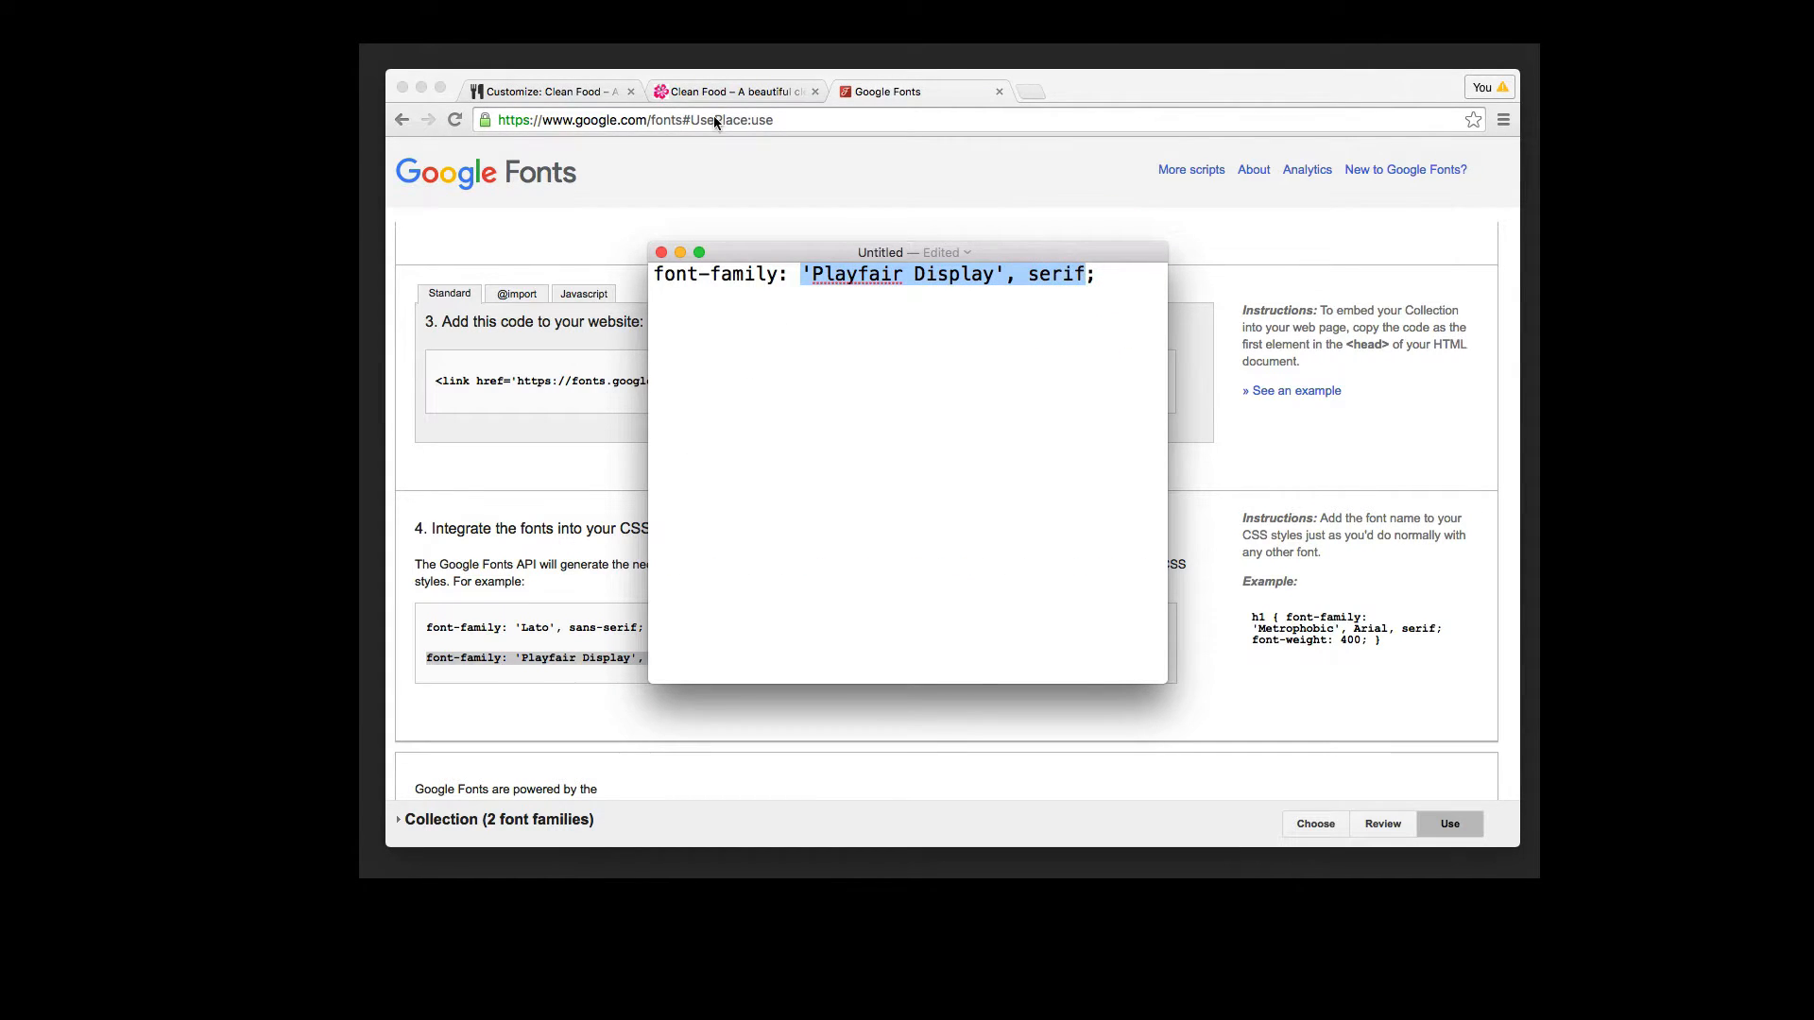
Step: Set the theme's heading font to 'Playfair Display', serif and check the fonts in the site preview
left_click(544, 92)
left_click(548, 628)
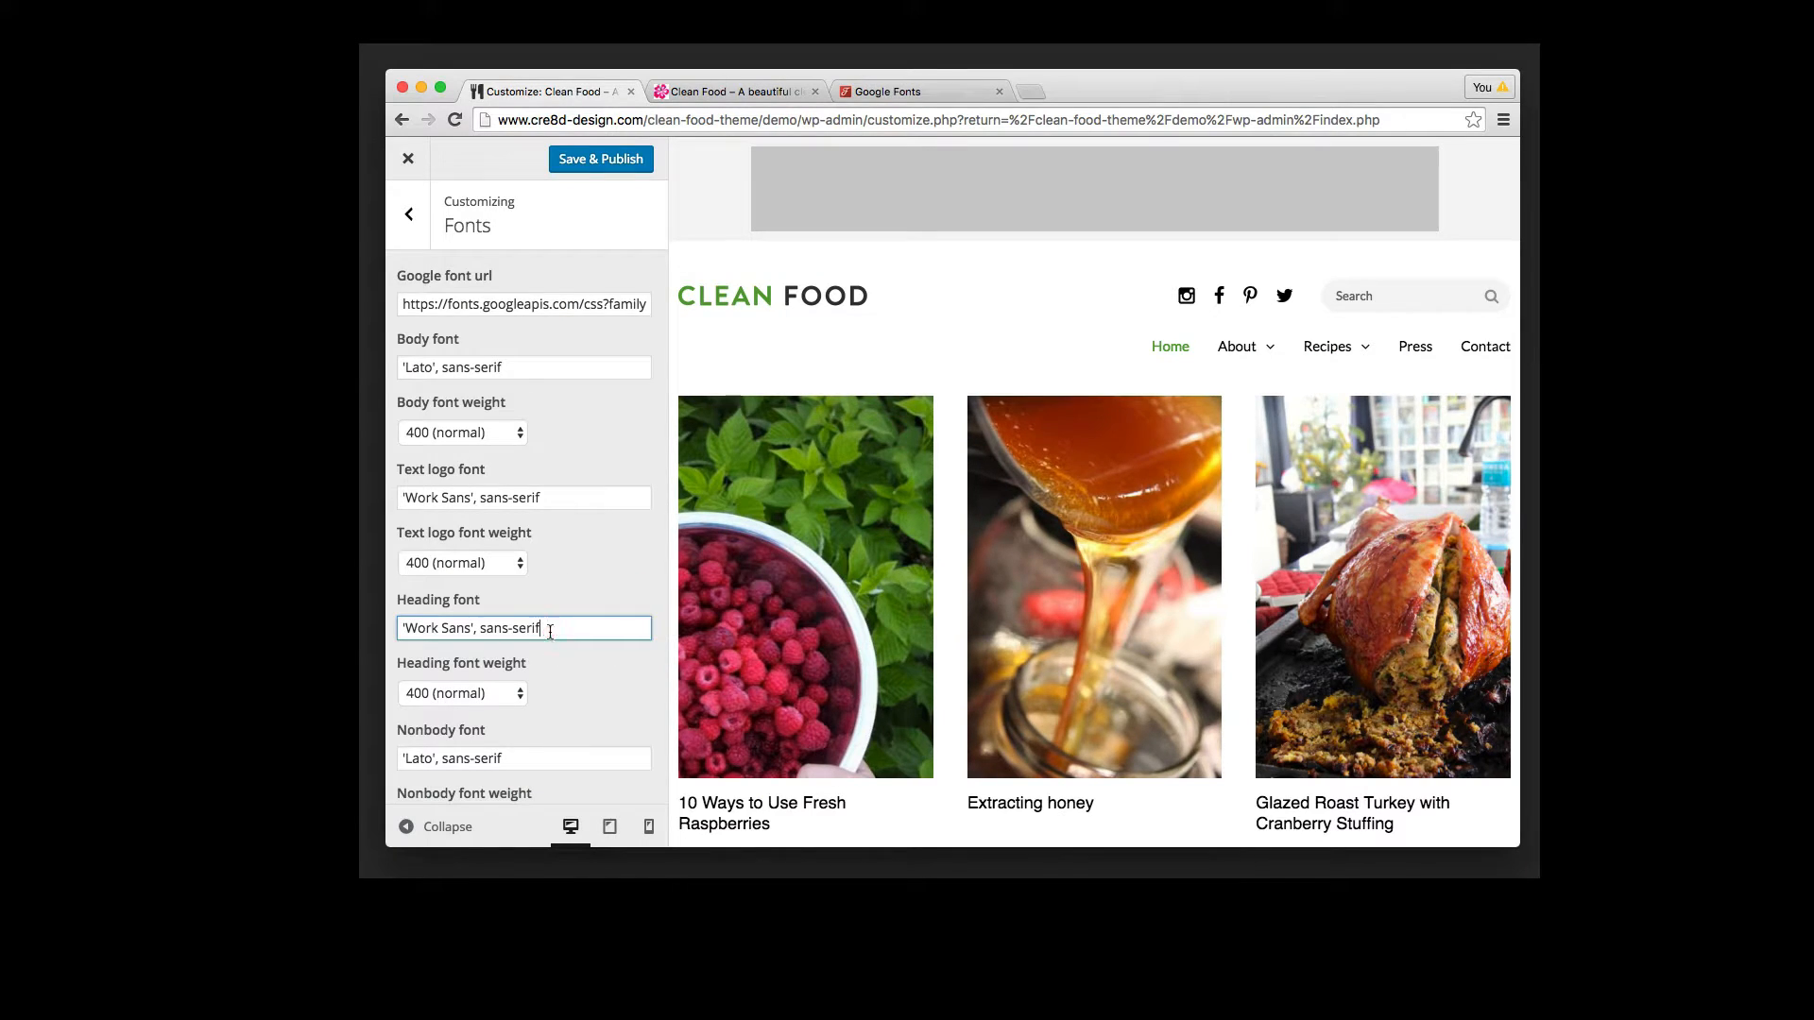
key("super+a")
key("super+v")
left_click(579, 671)
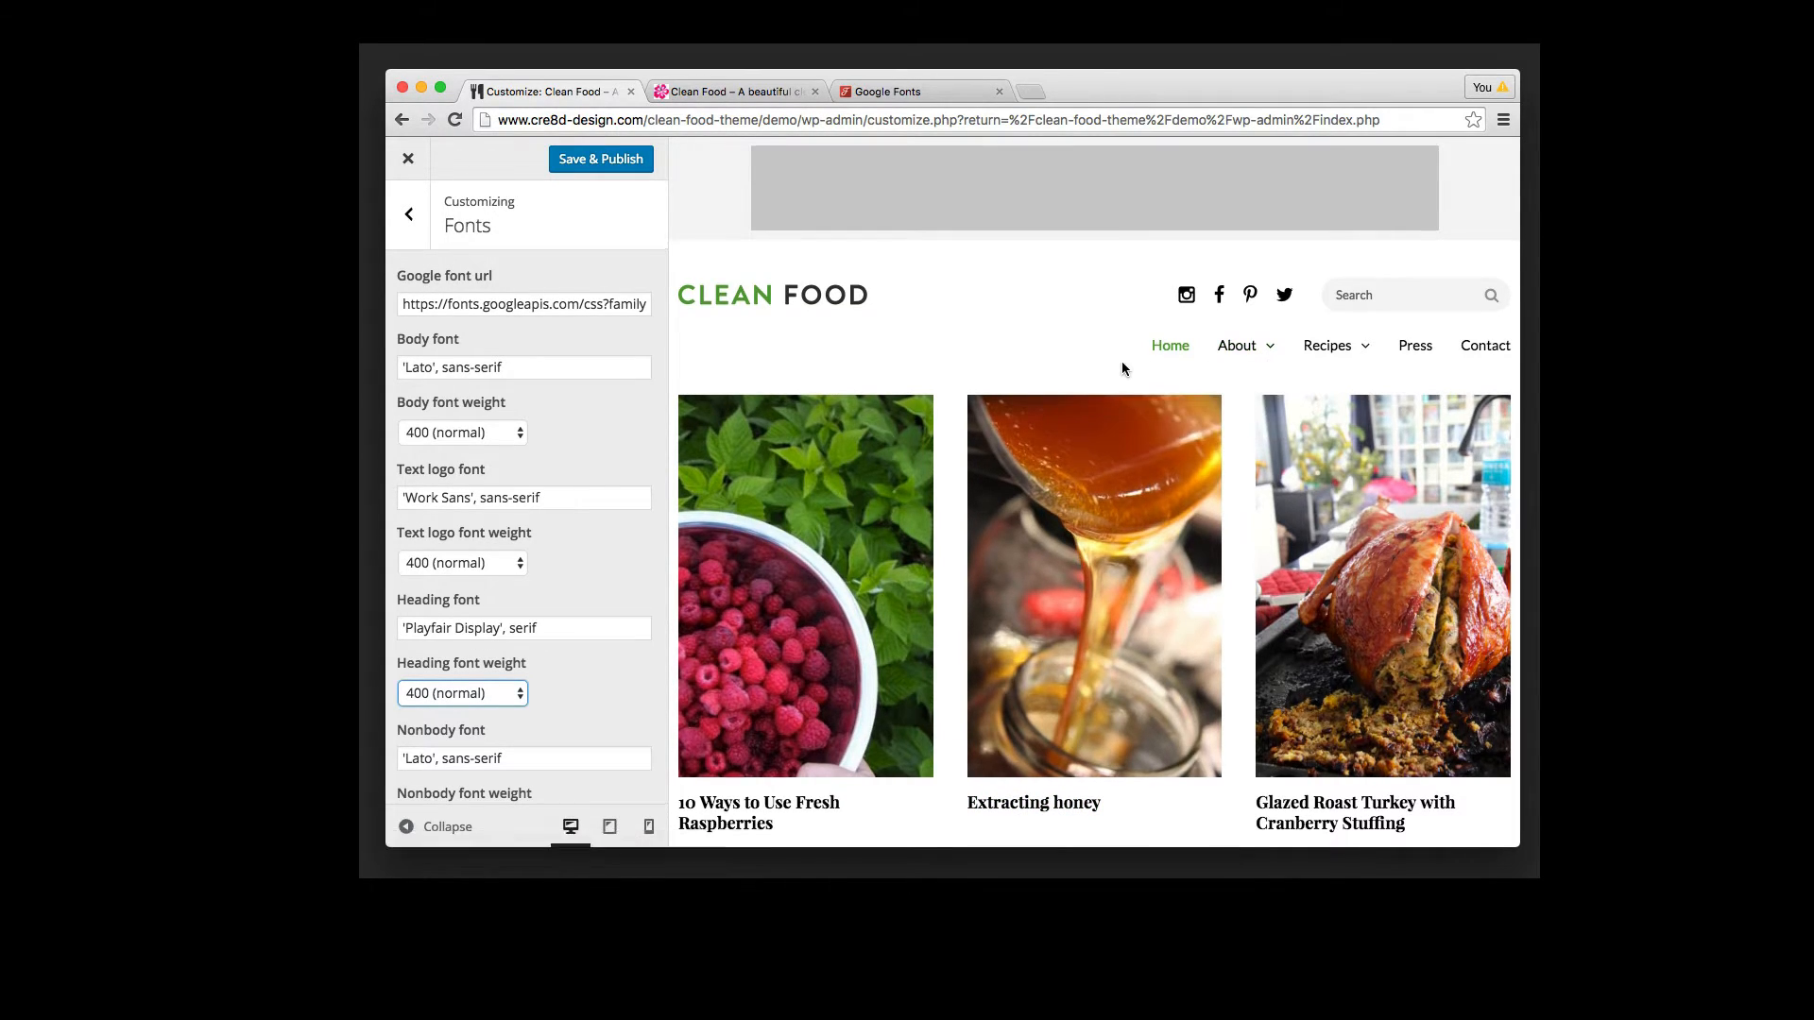
scroll(1122, 369, "down", 15)
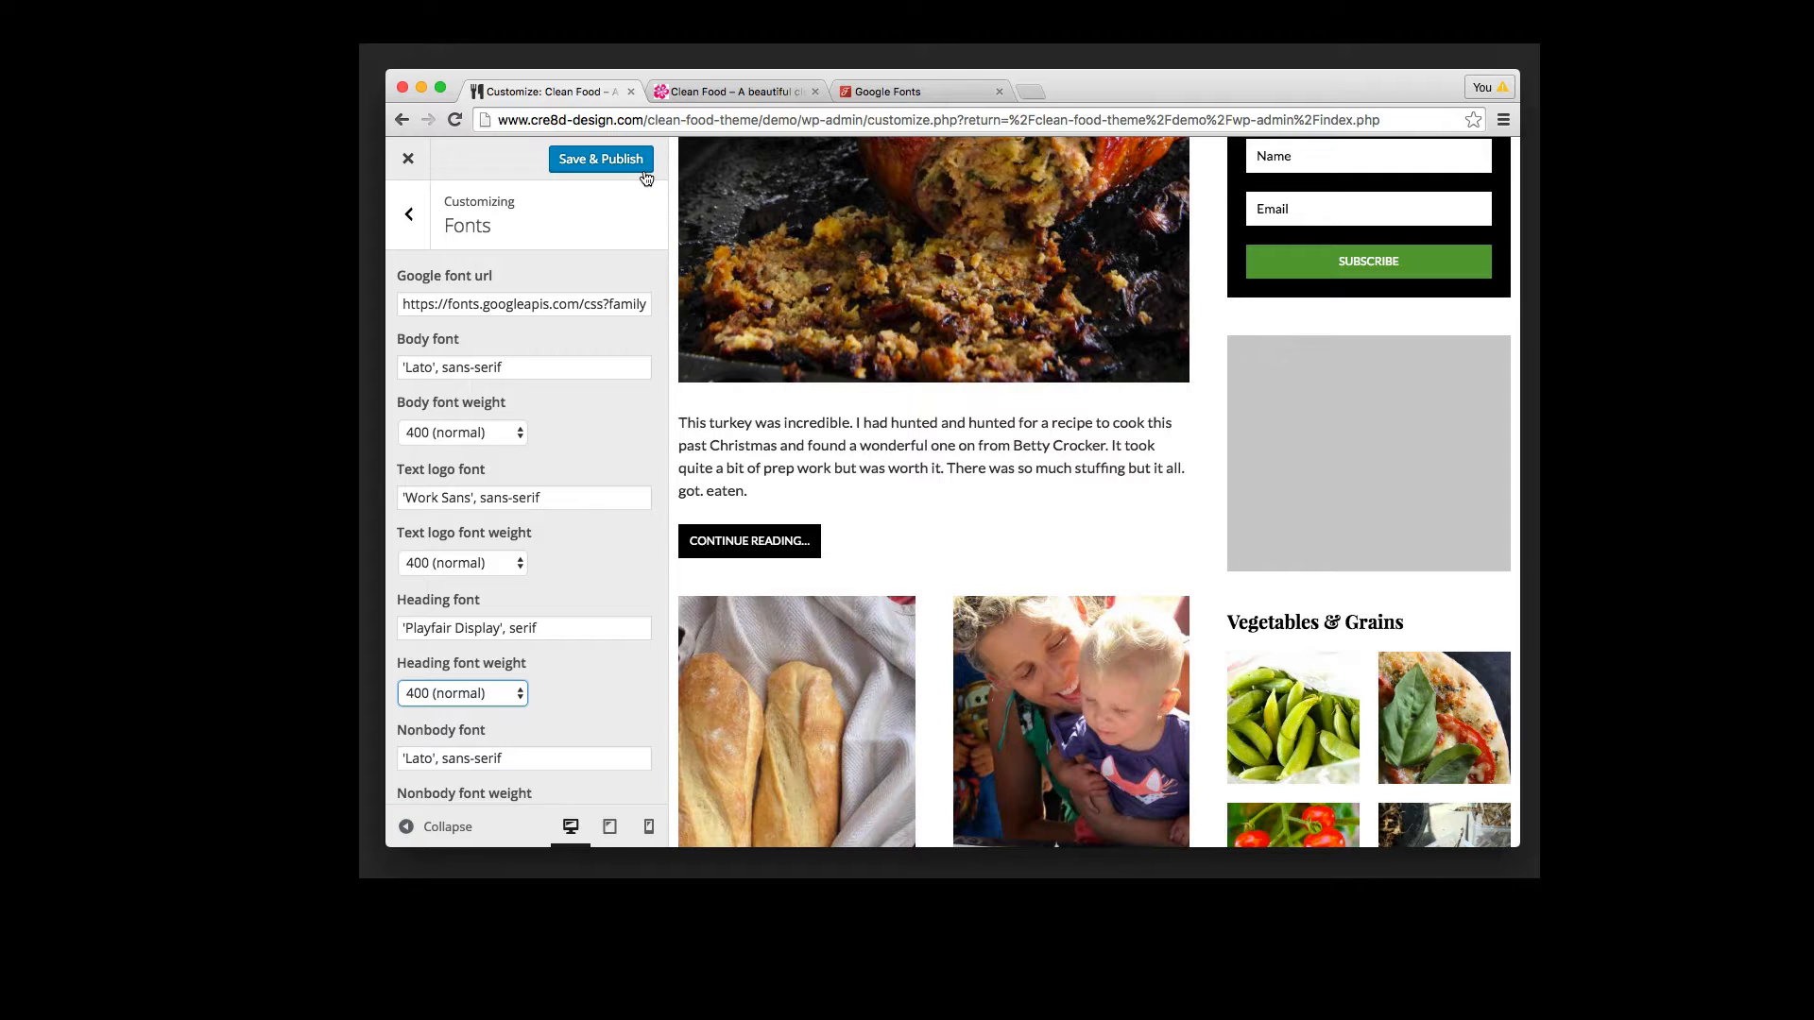
Step: Leave the customizer without saving the font changes, and reopen it at the theme's Colors settings
left_click(413, 165)
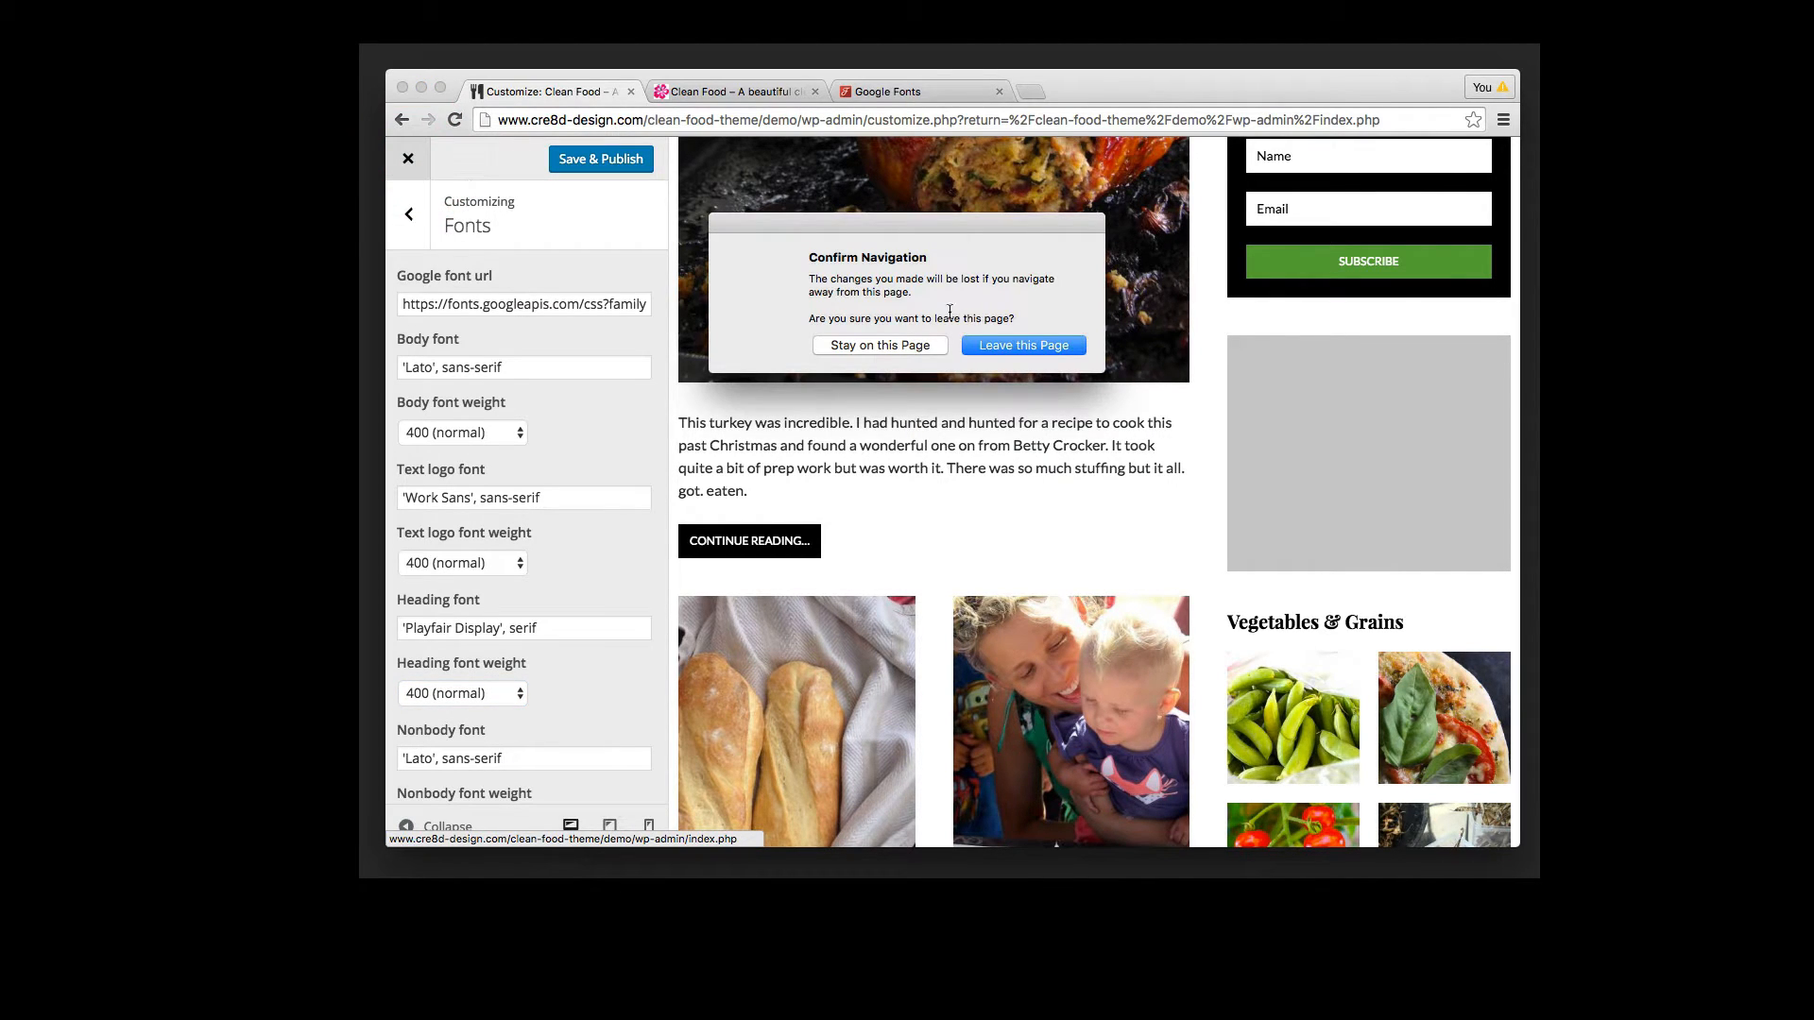
left_click(1033, 346)
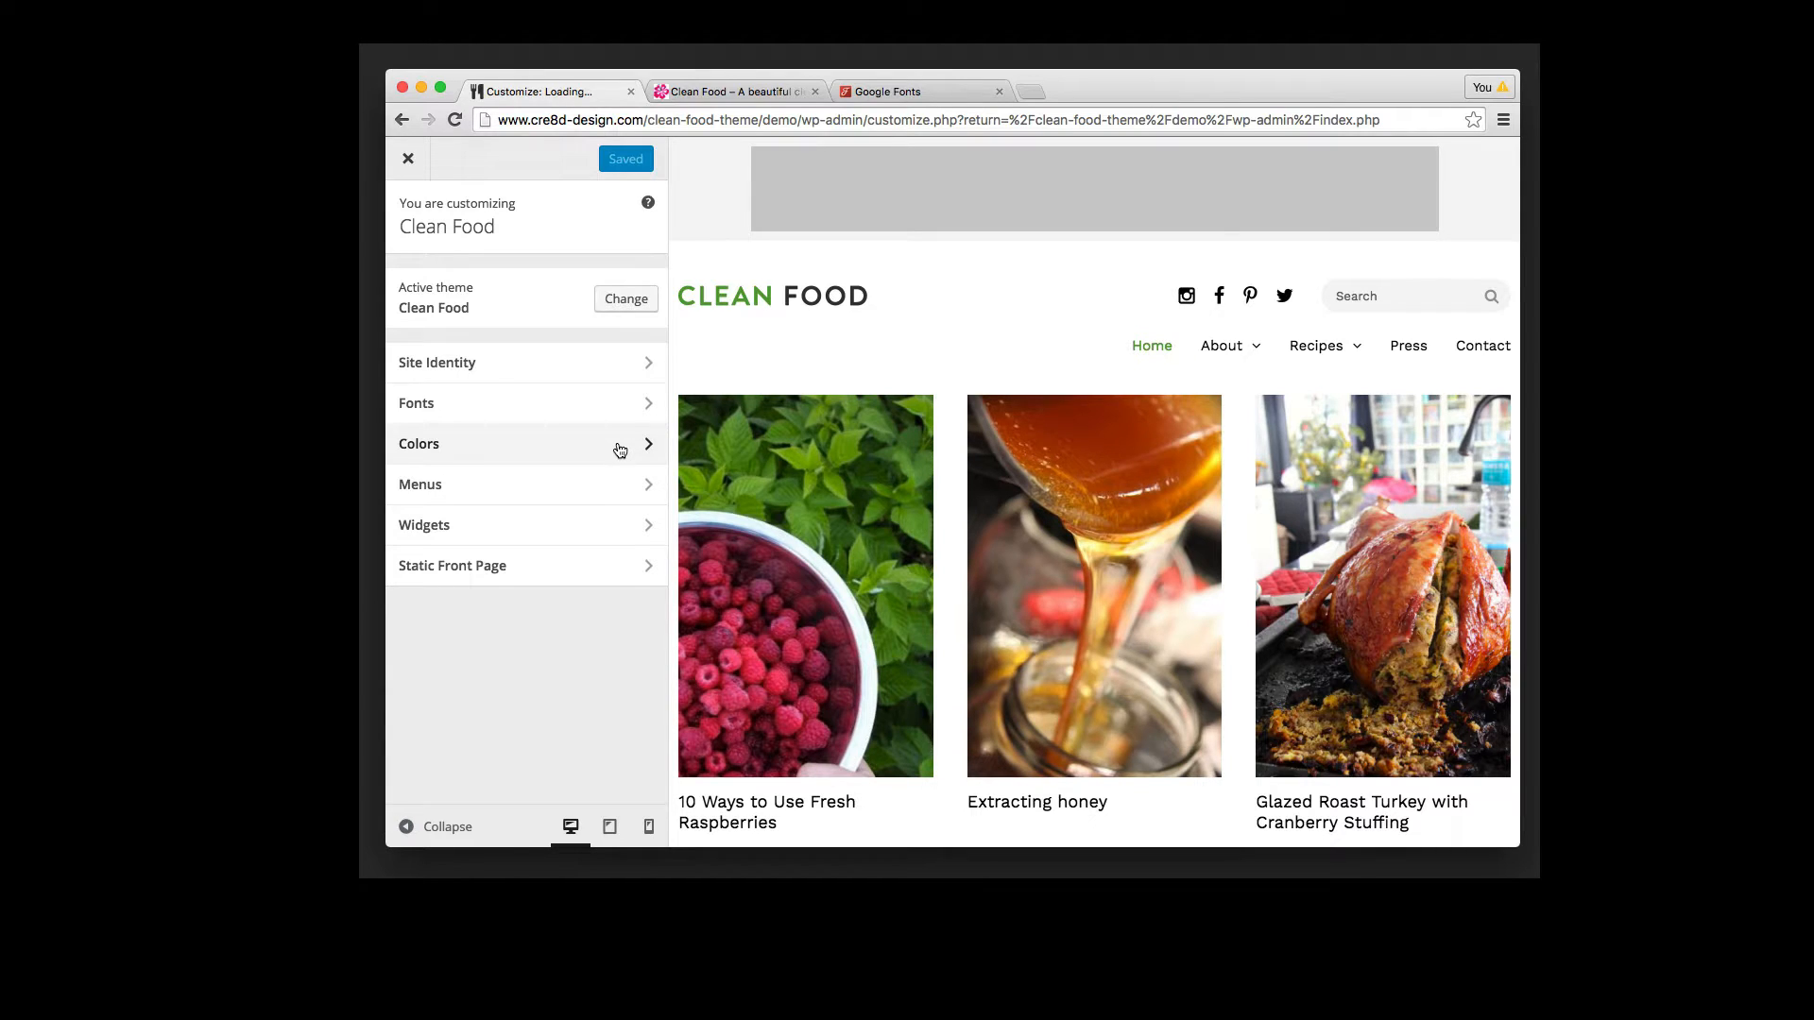
left_click(619, 449)
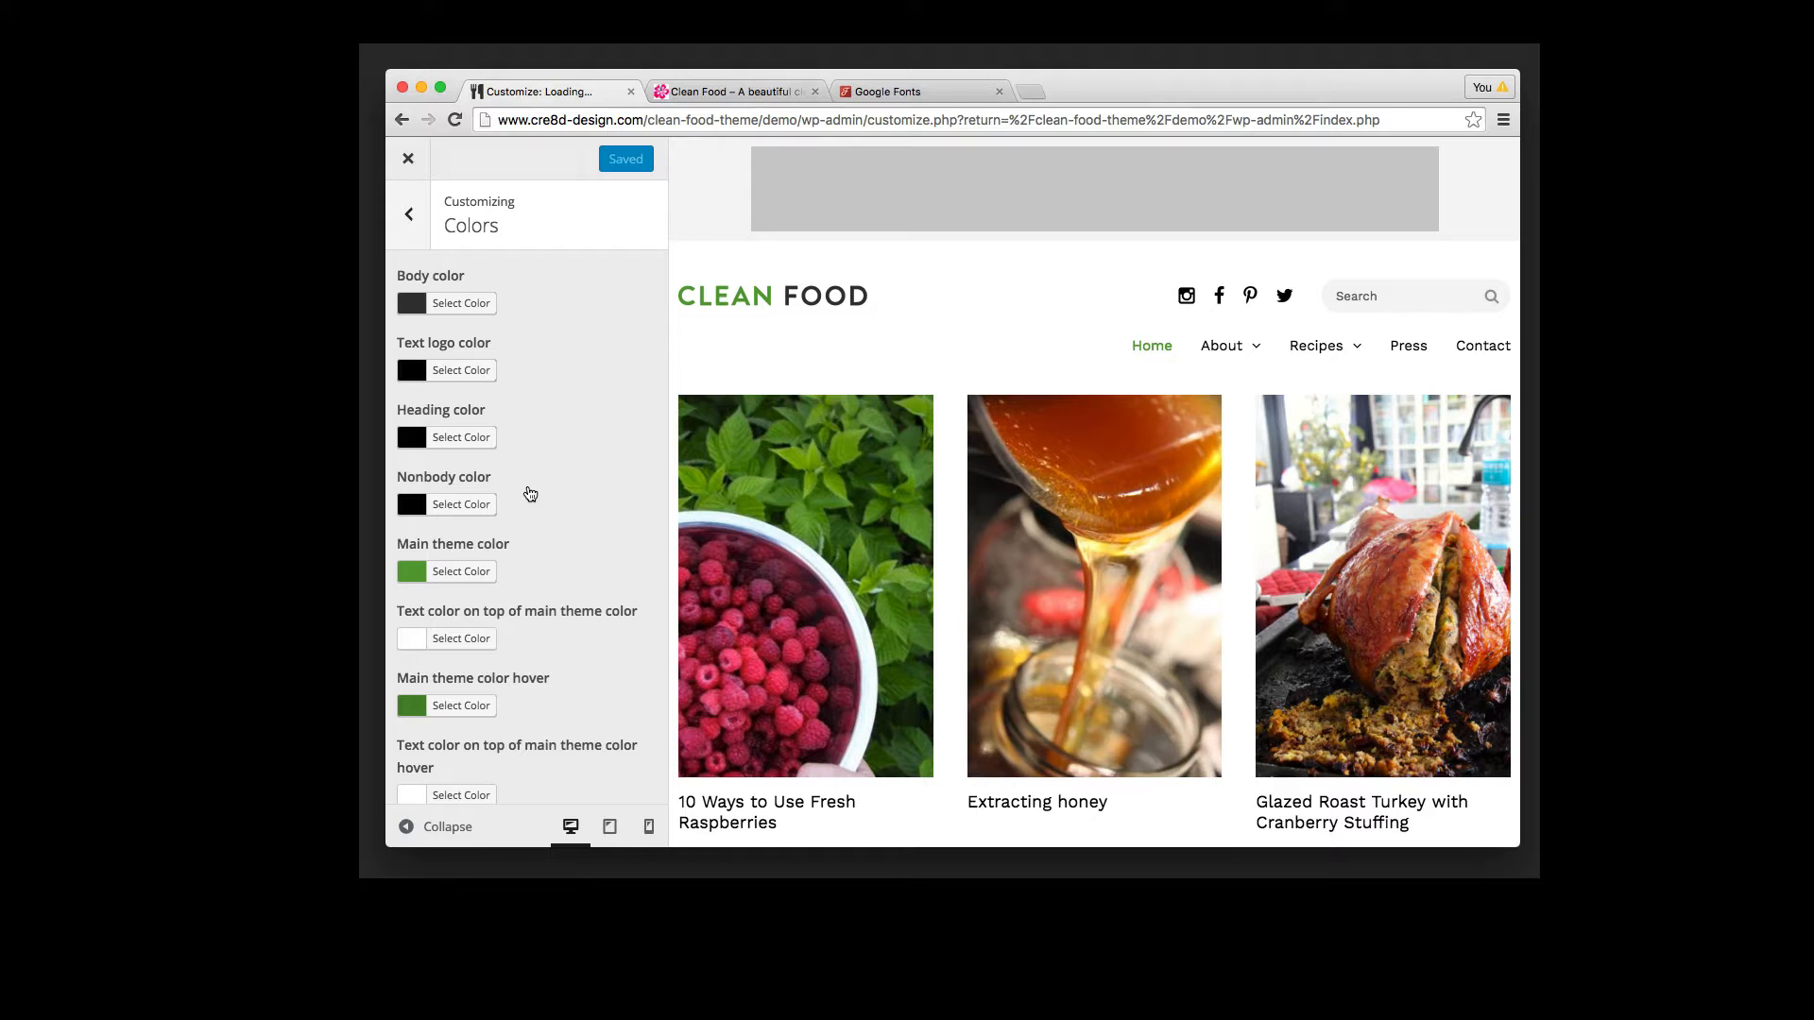
Step: Examine the theme's color options, from body color to social icon color, against the links, headings and buttons in the site preview
scroll(562, 572, "down", 3)
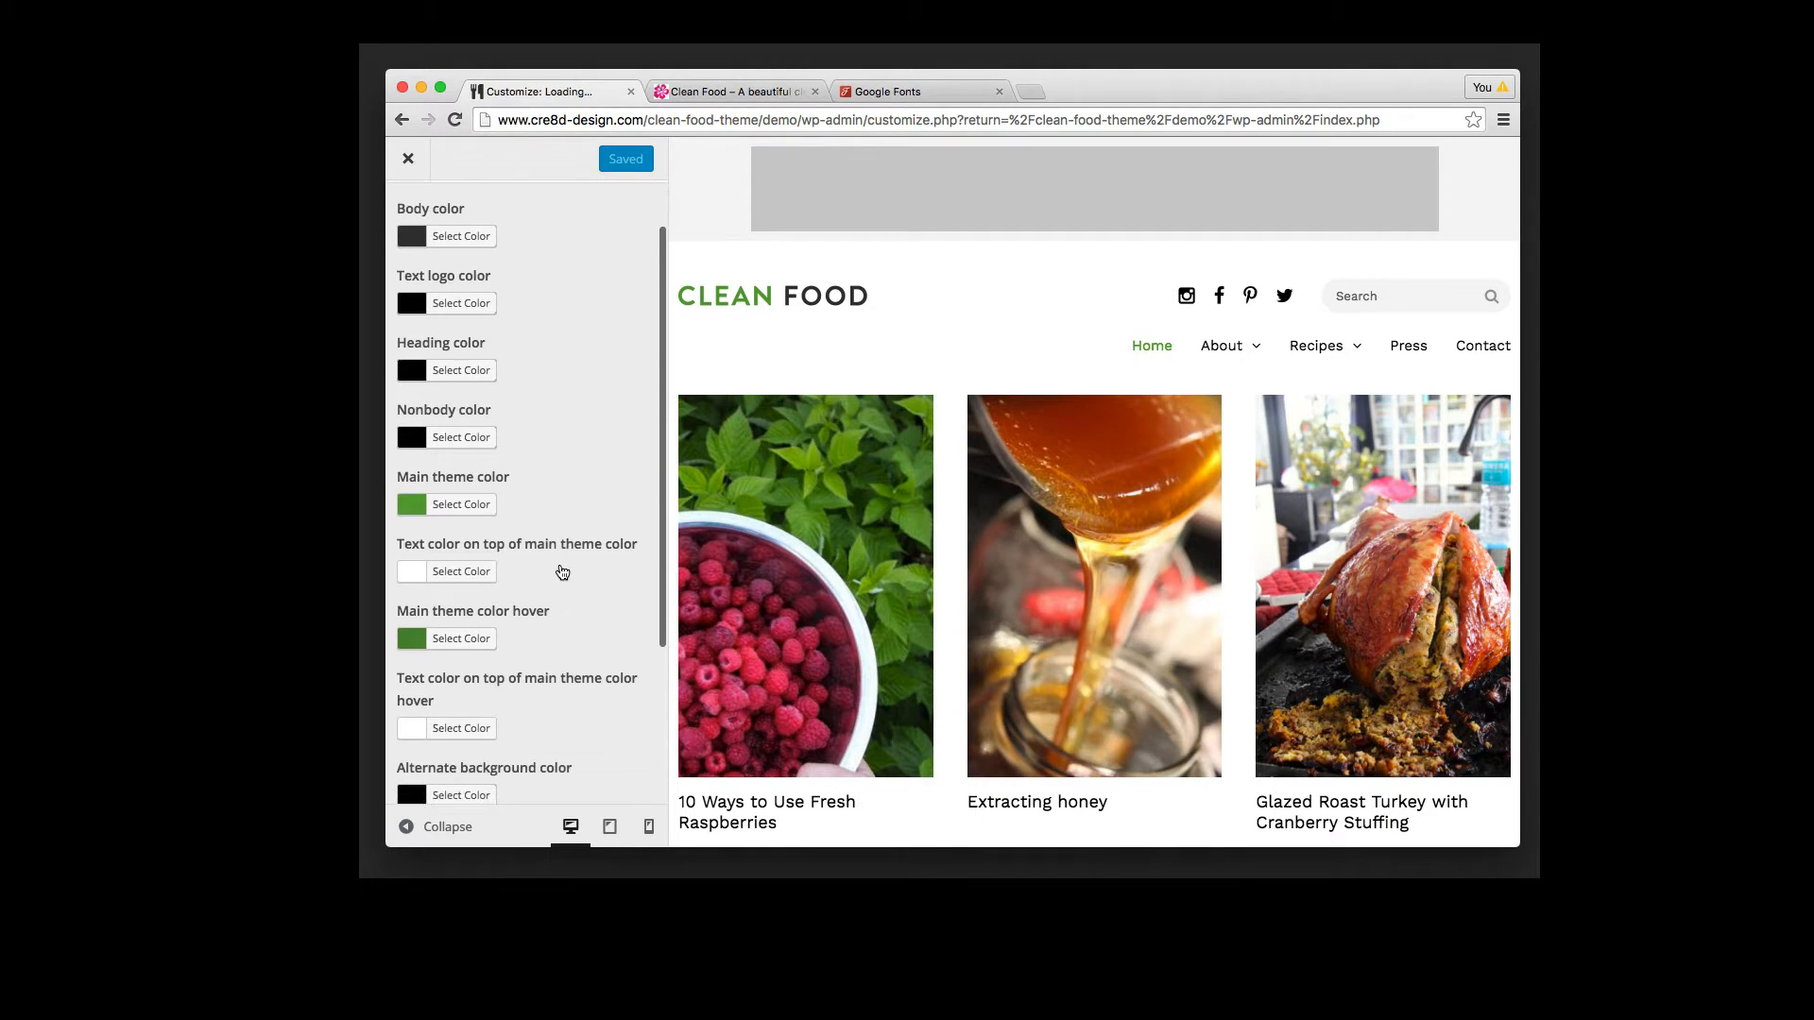
scroll(562, 571, "down", 3)
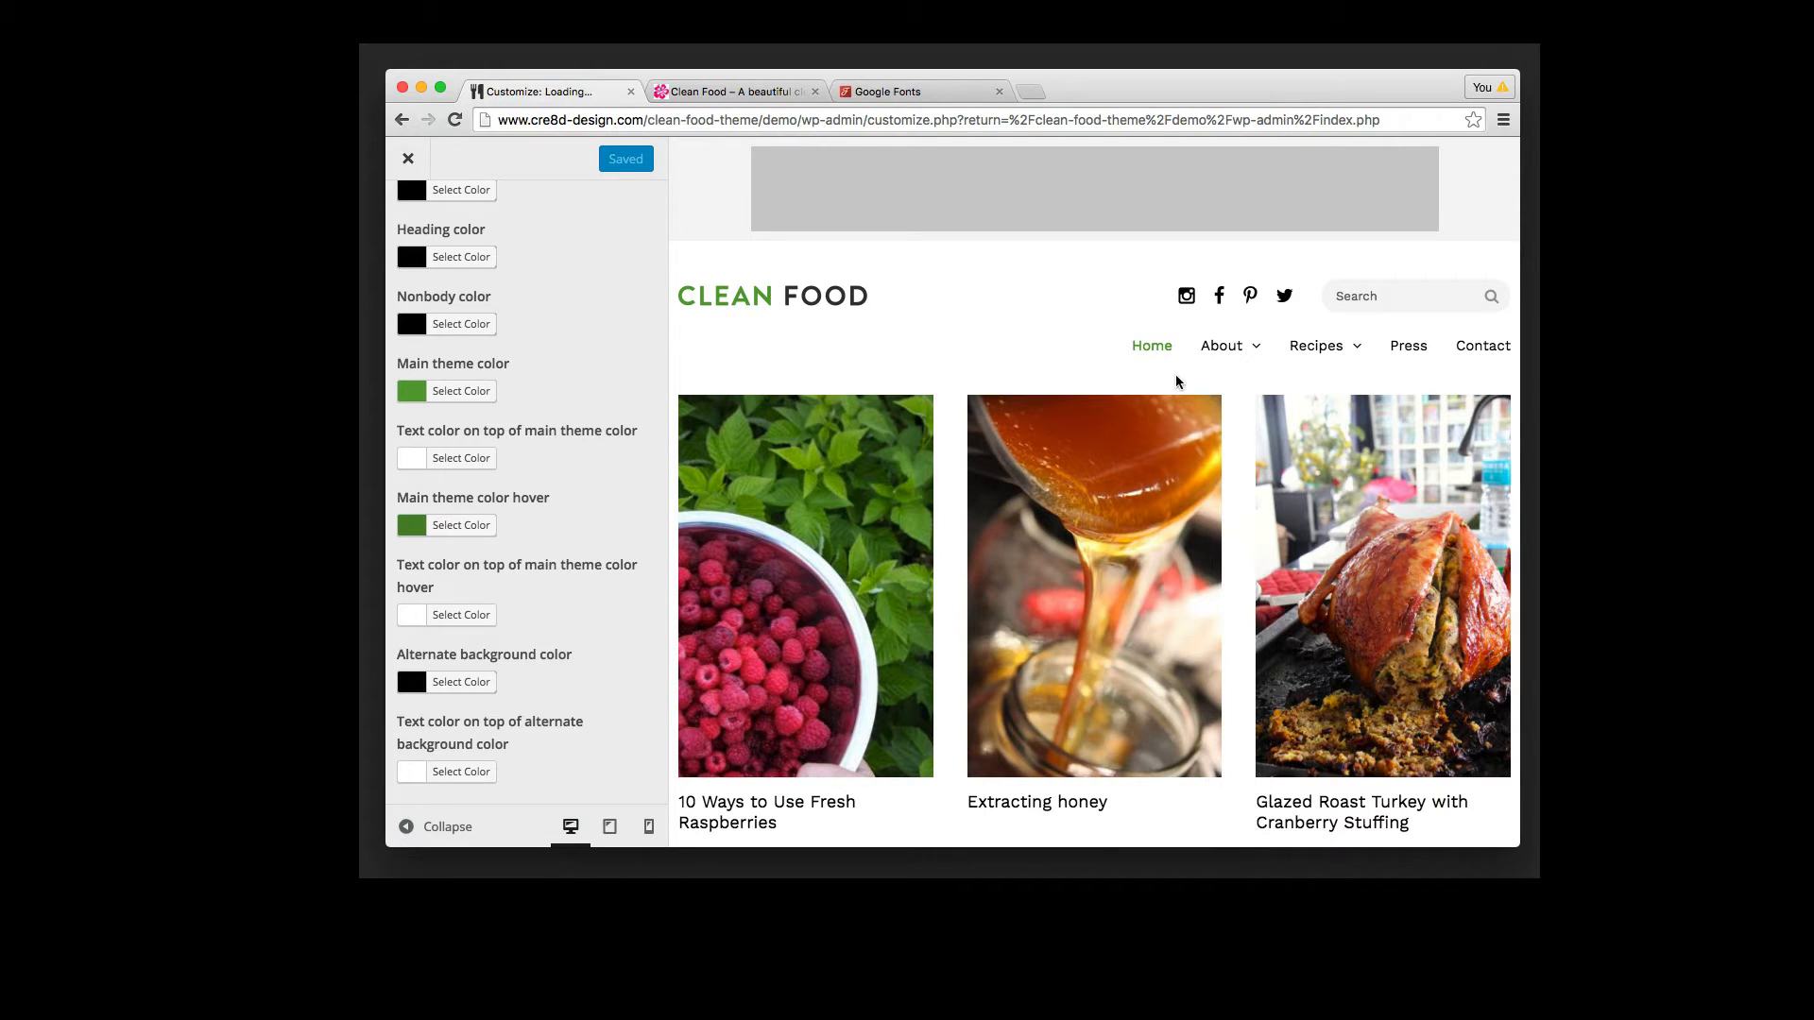
mouse_move(1243, 391)
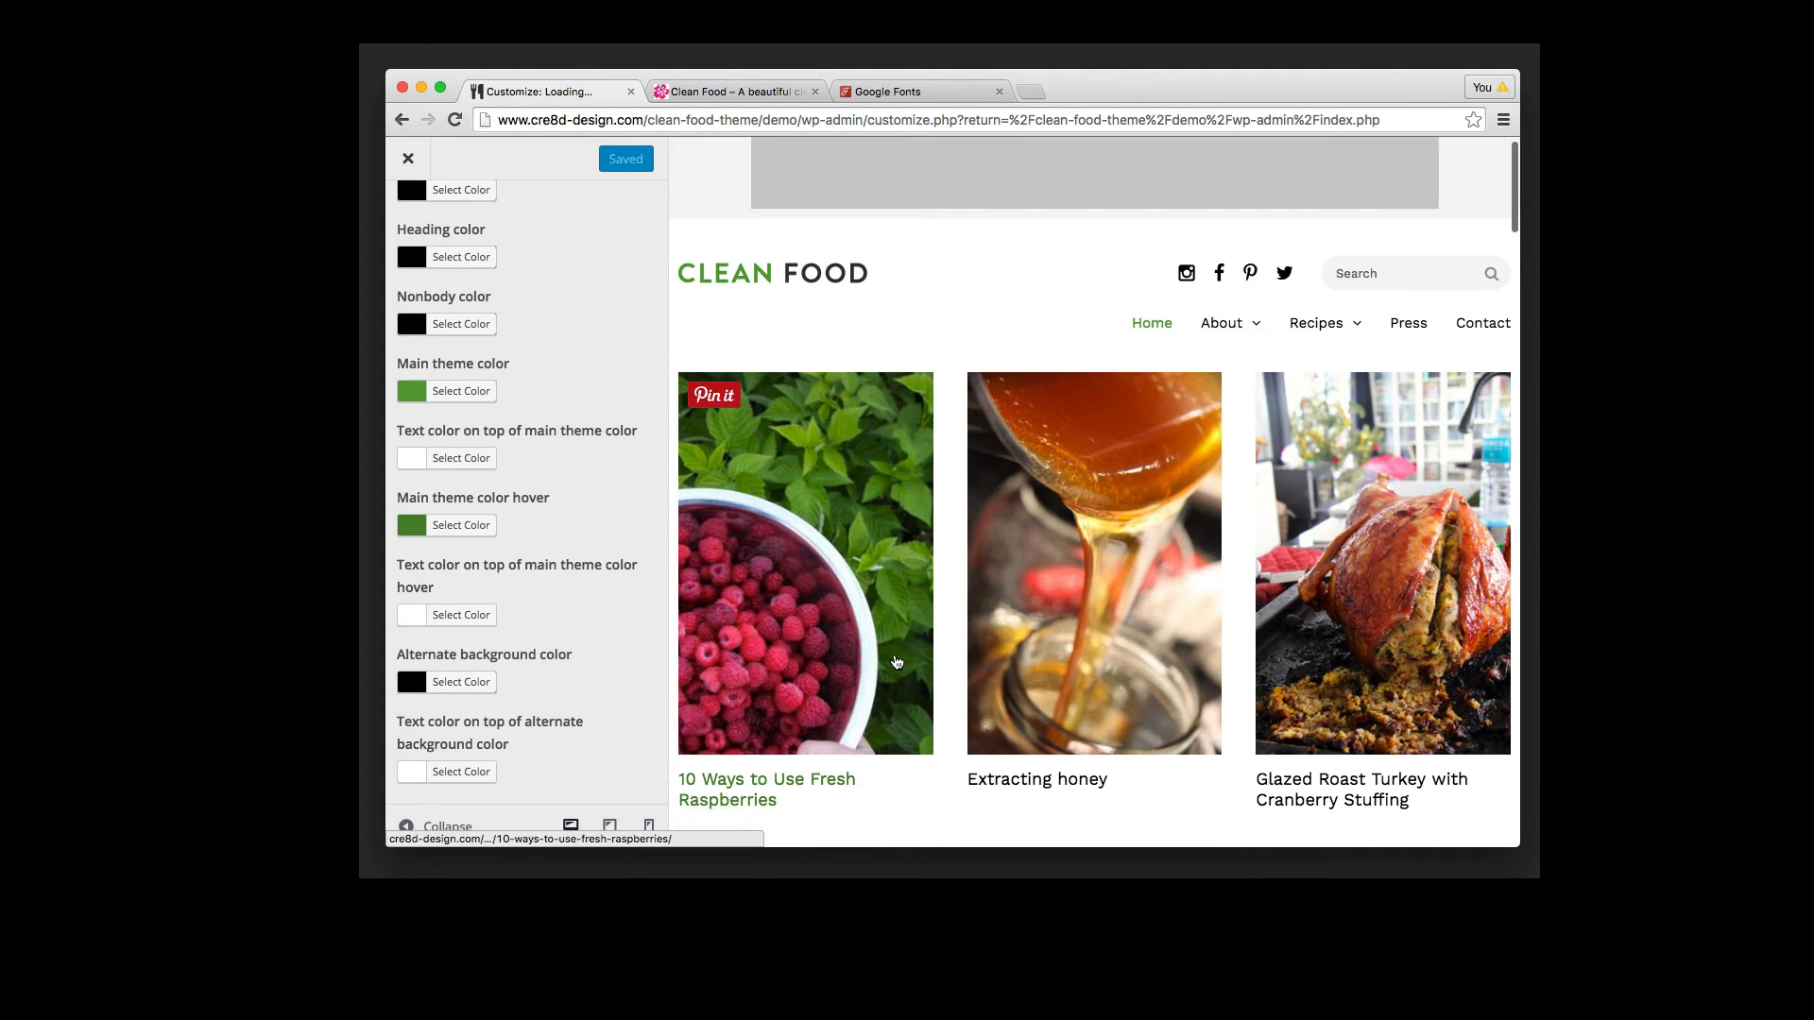
scroll(895, 658, "down", 12)
scroll(895, 659, "down", 5)
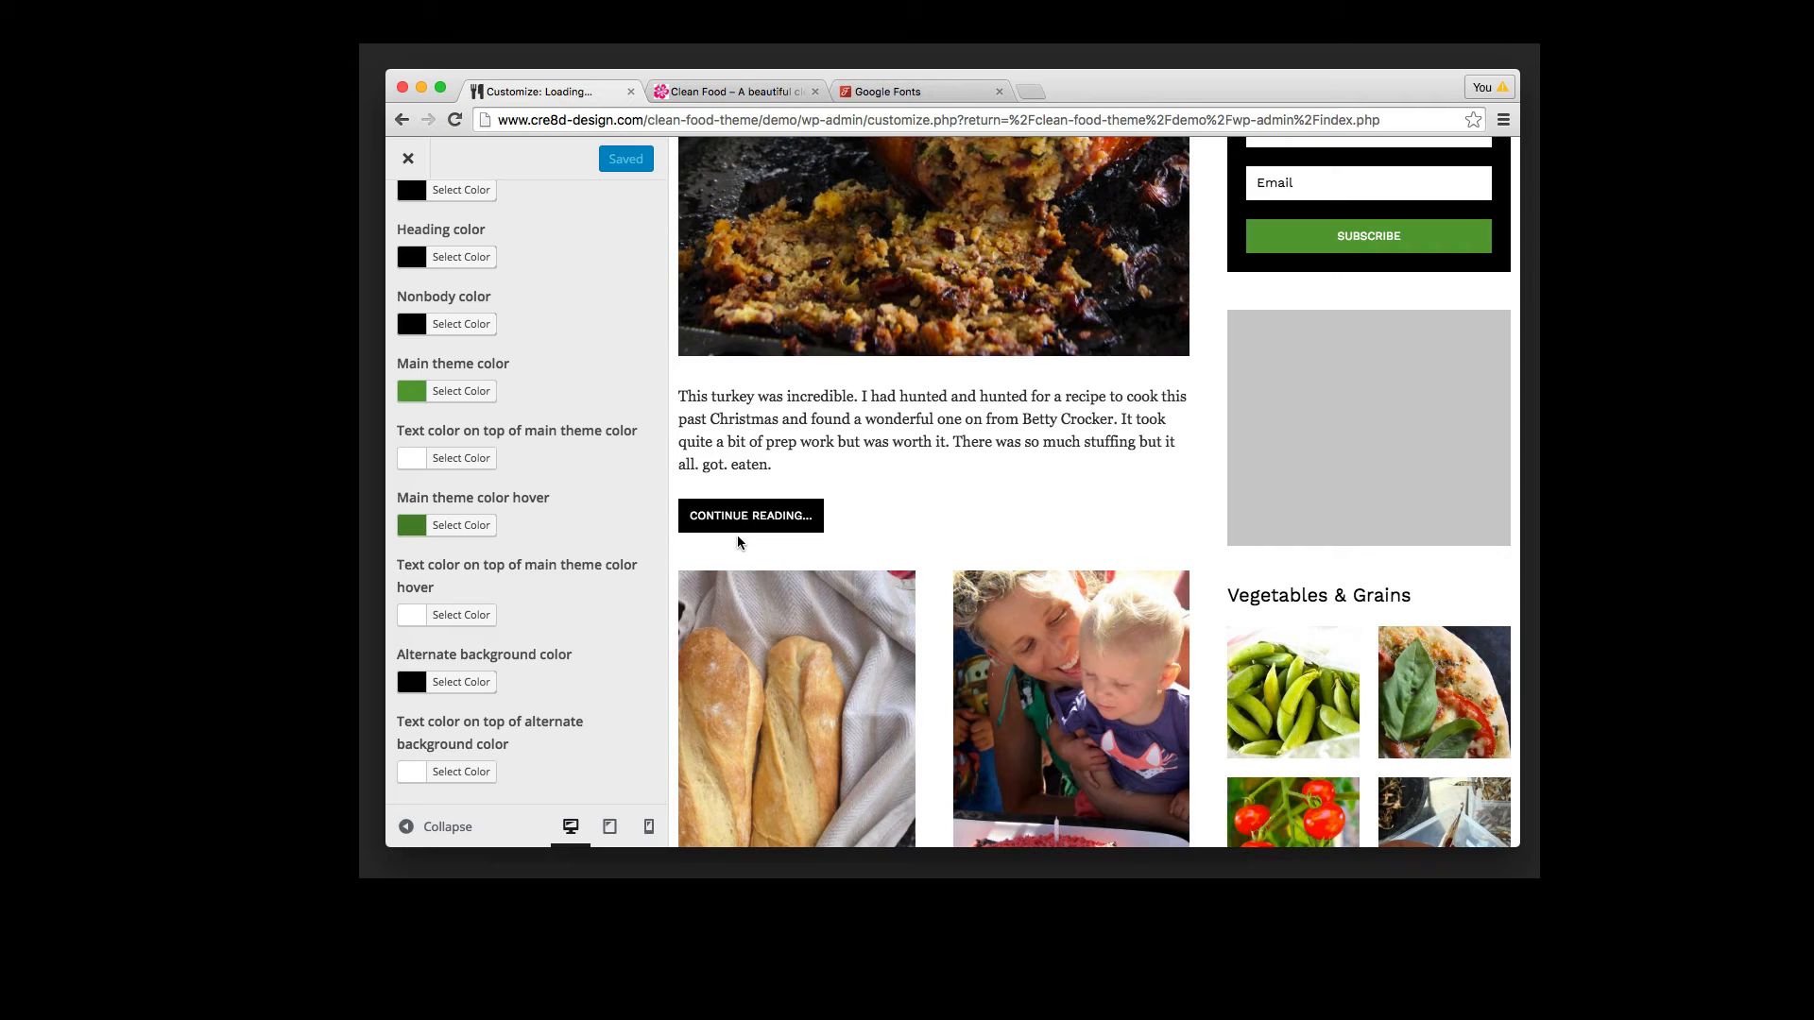
scroll(529, 713, "down", 3)
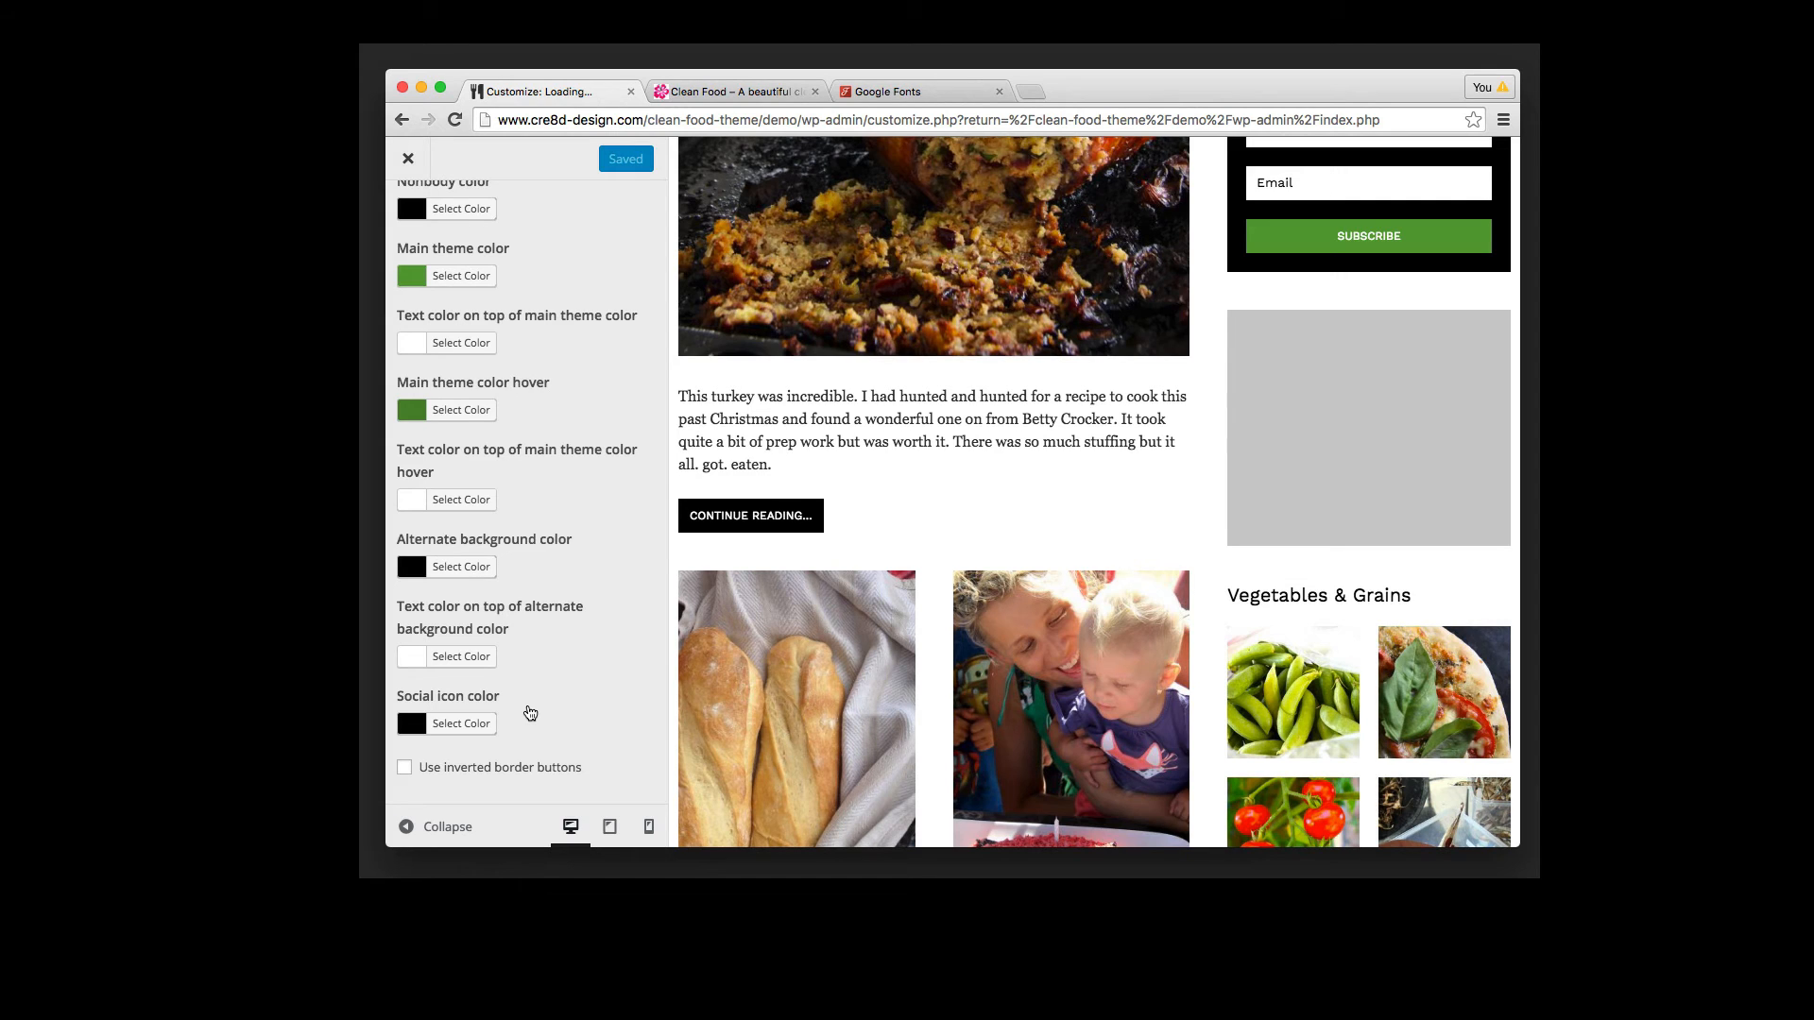
Step: Try the inverted border buttons option and compare the button style on the live demo site
left_click(616, 780)
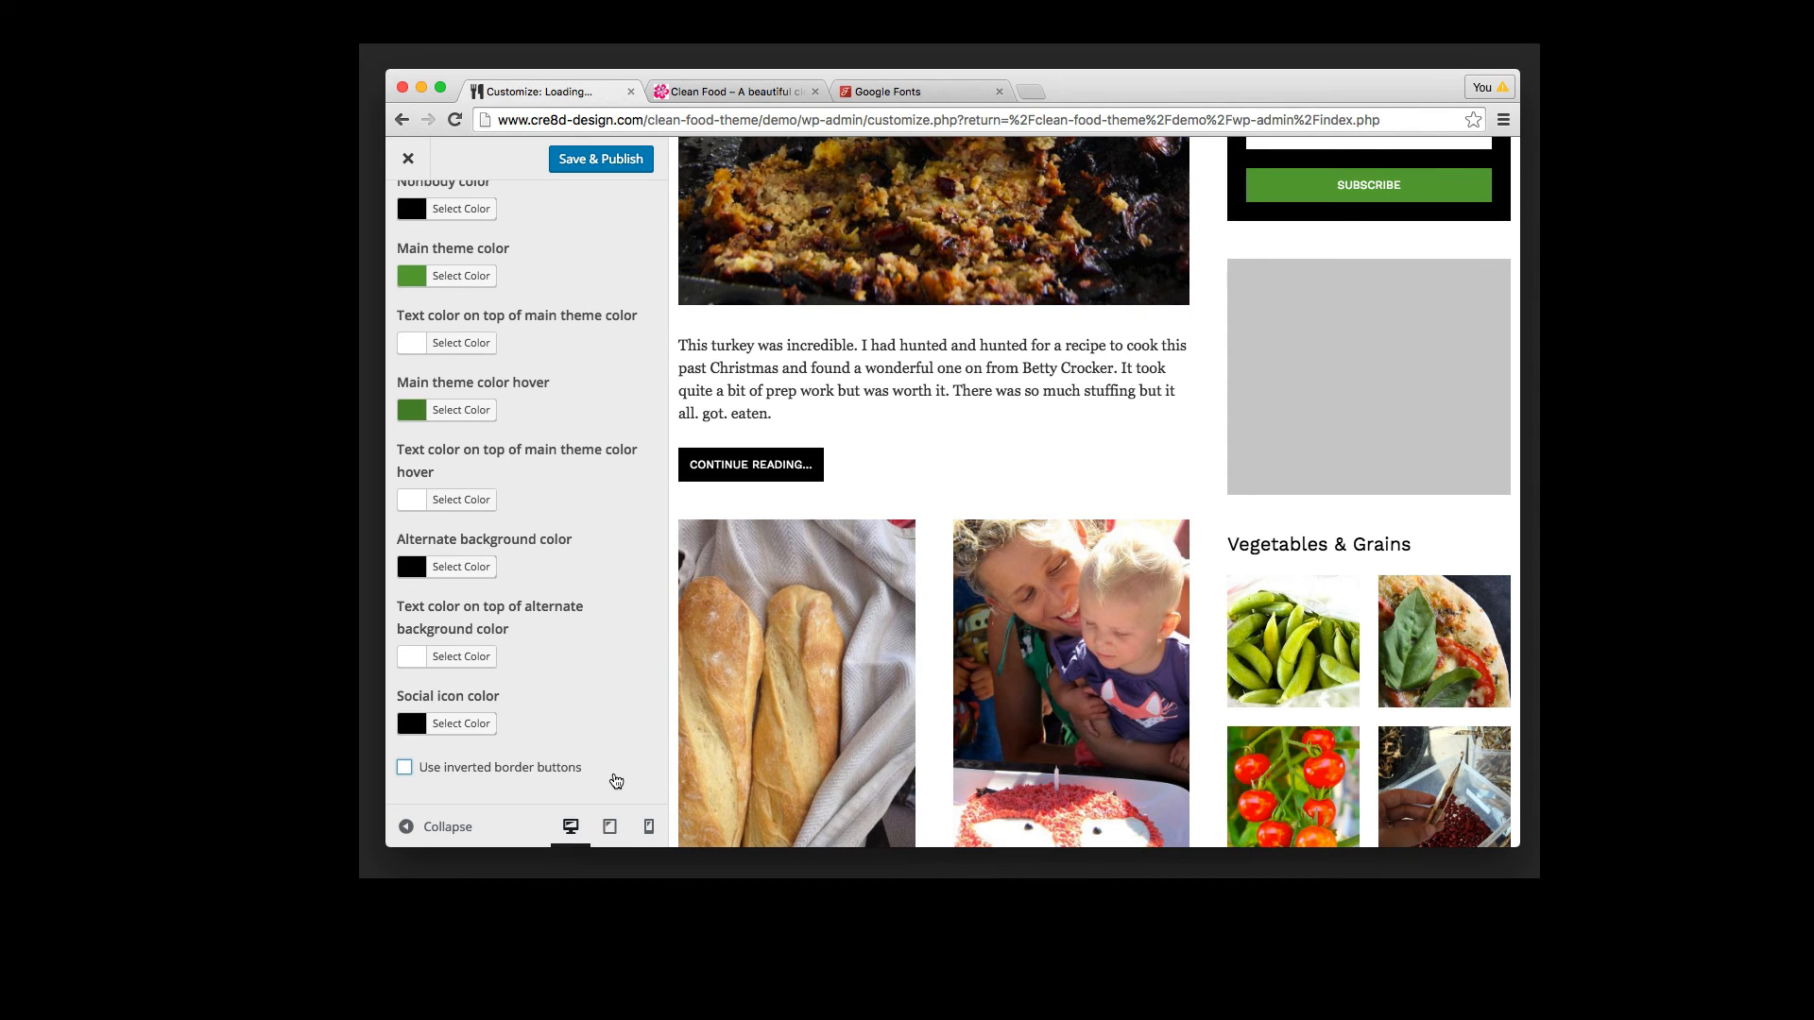
key("ctrl+Tab")
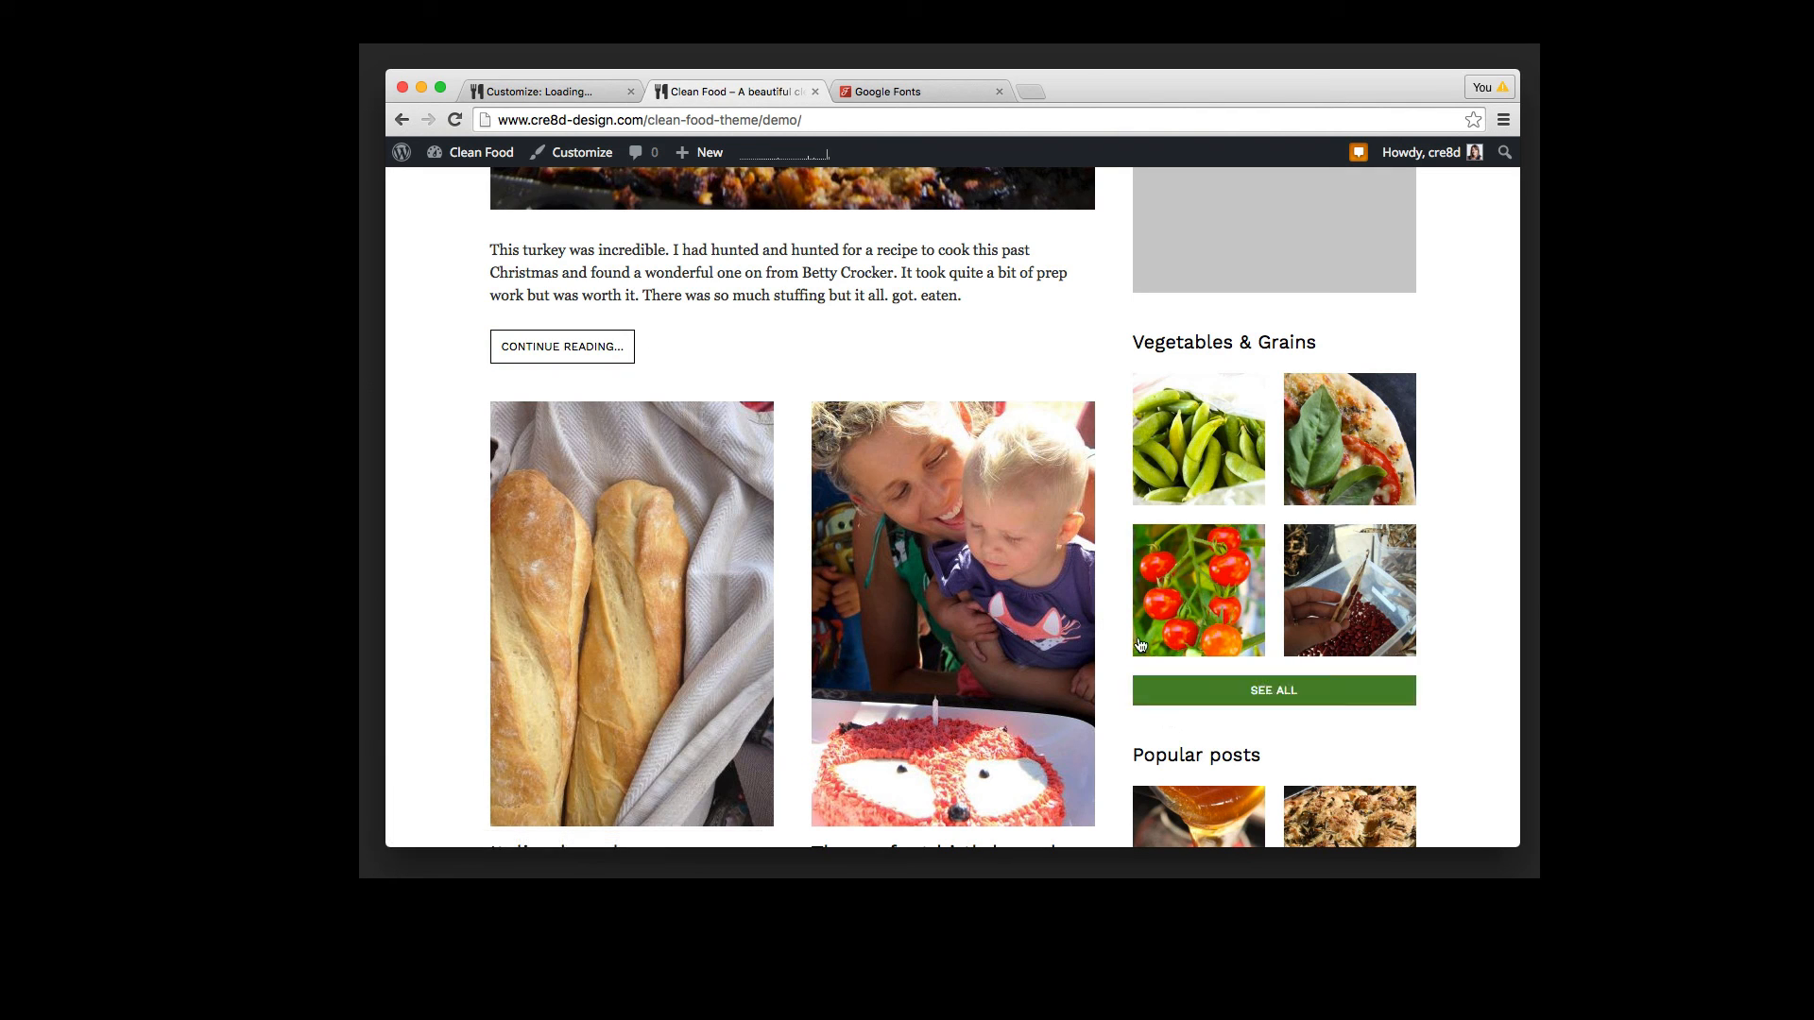
key("ctrl+shift+Tab")
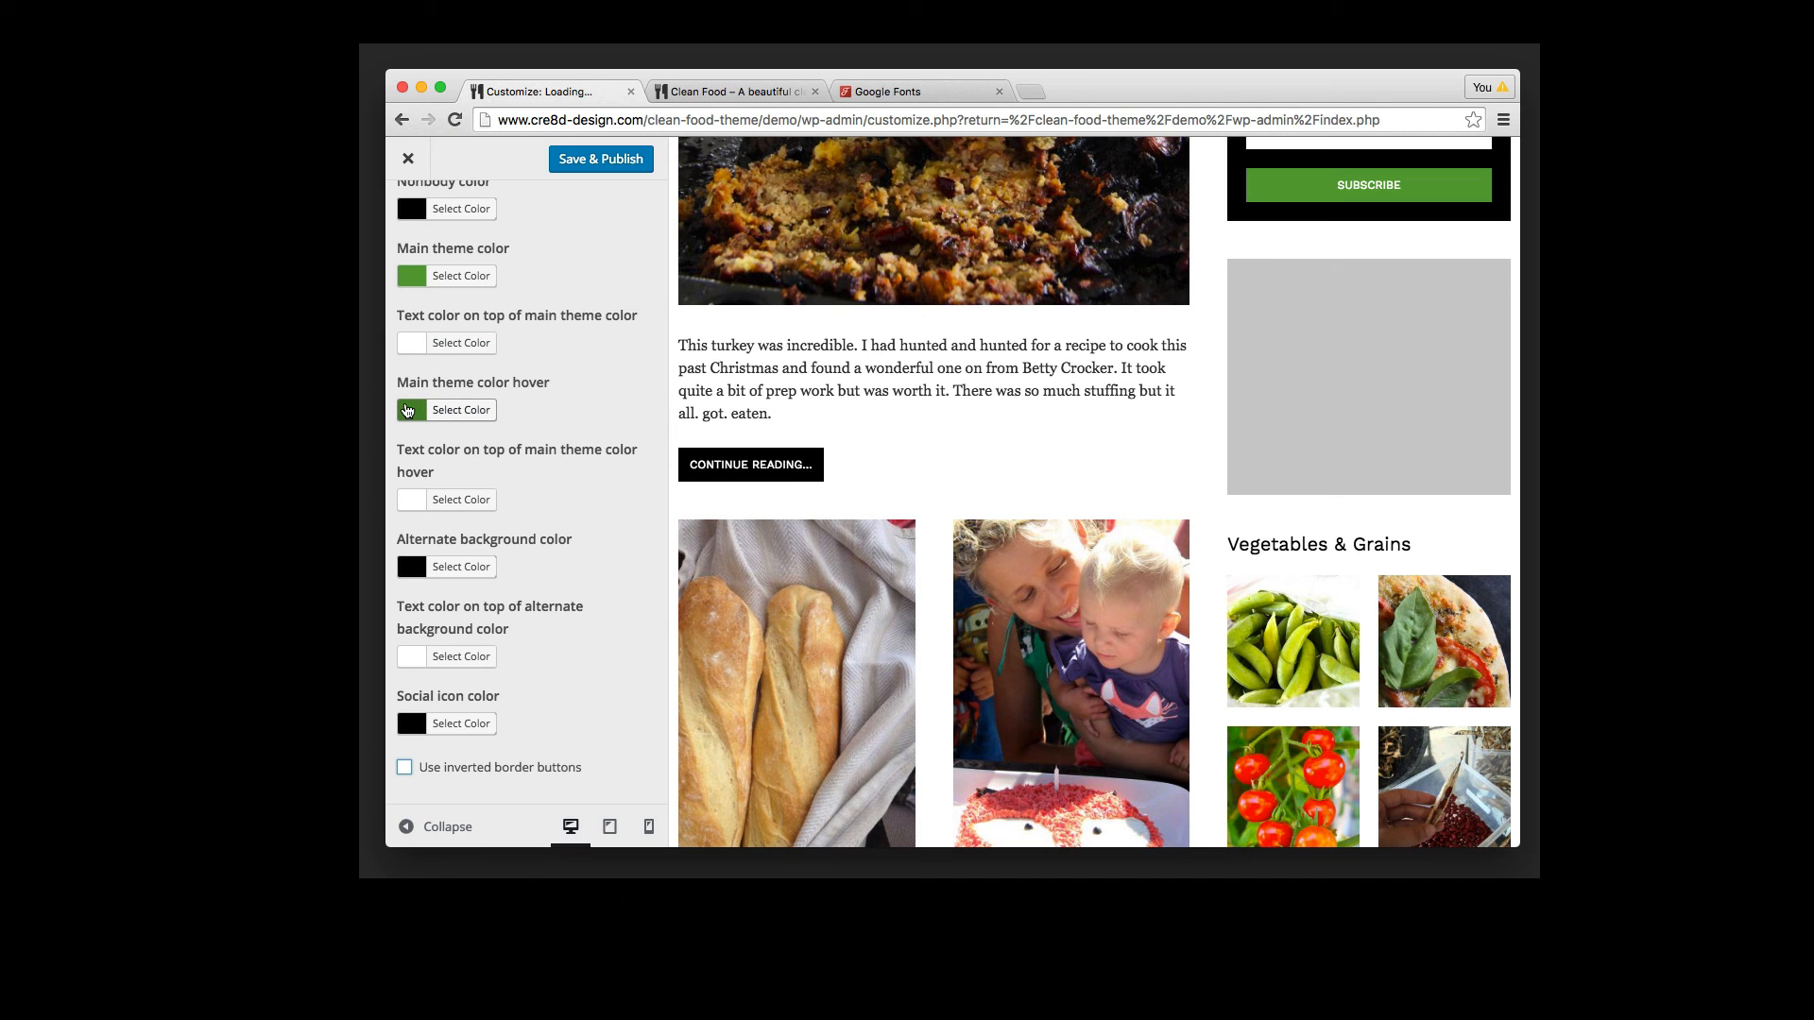